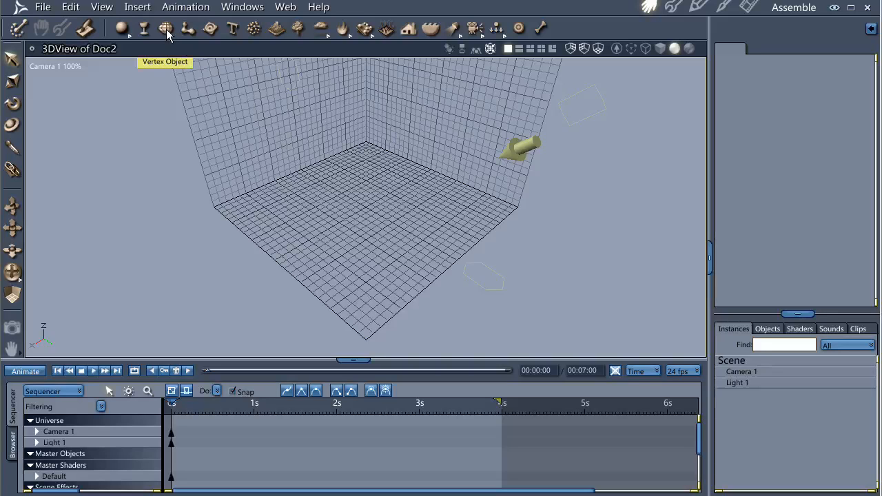
Step: Create a vertex object in the scene and insert a 5 ft cube with segmentation 1 into it
drag(166, 35, 369, 223)
click(208, 8)
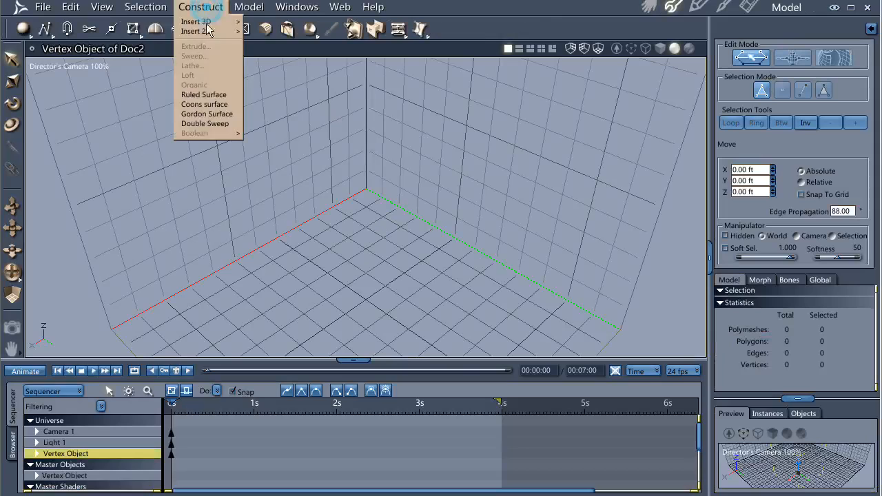
mouse_move(208, 25)
click(271, 35)
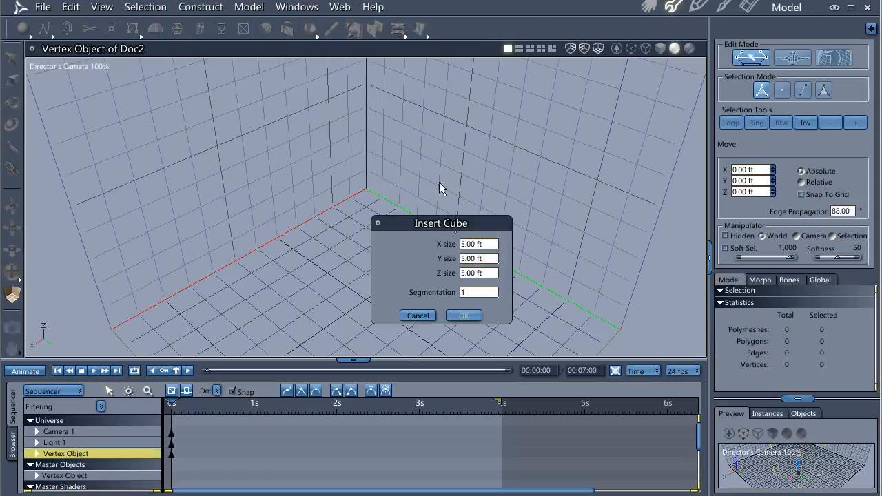
click(464, 316)
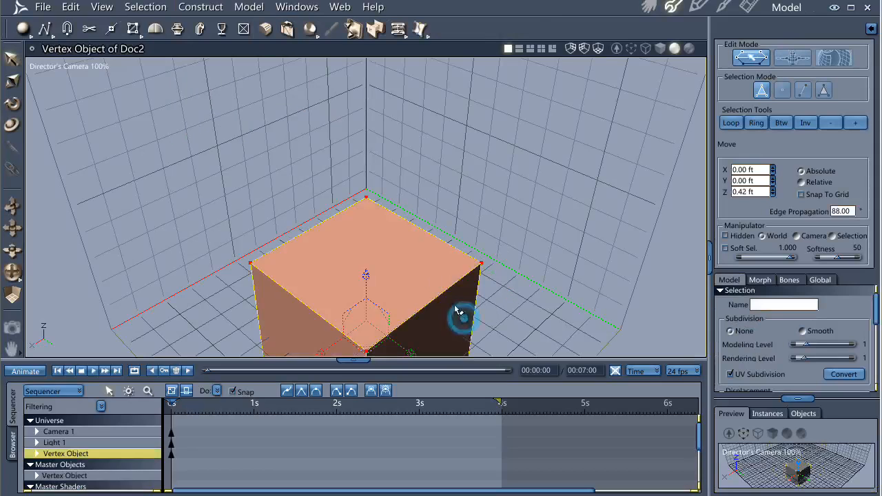
Step: Fillet all edges of the cube with radius 1.20 and range 1
middle_drag(386, 246, 385, 154)
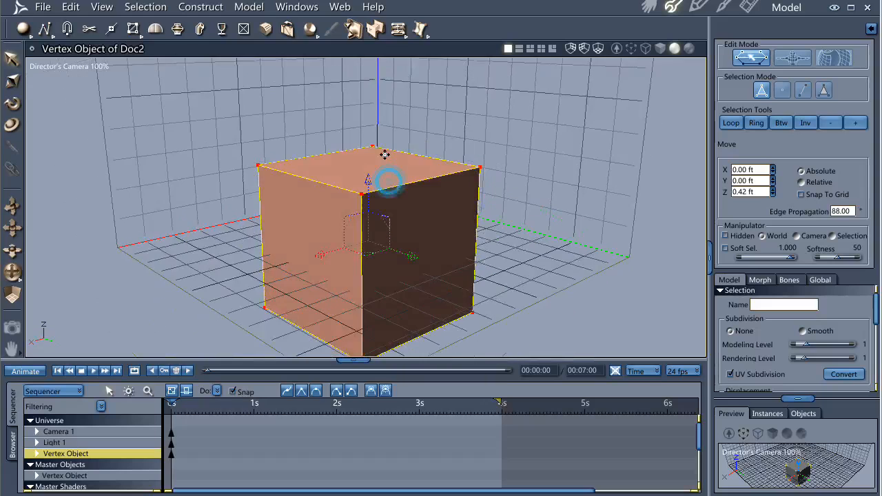
click(269, 29)
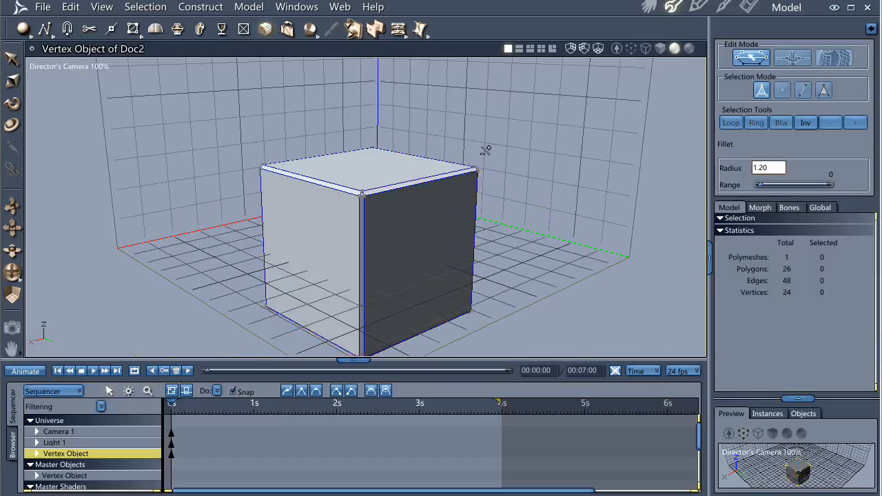
drag(763, 190, 758, 190)
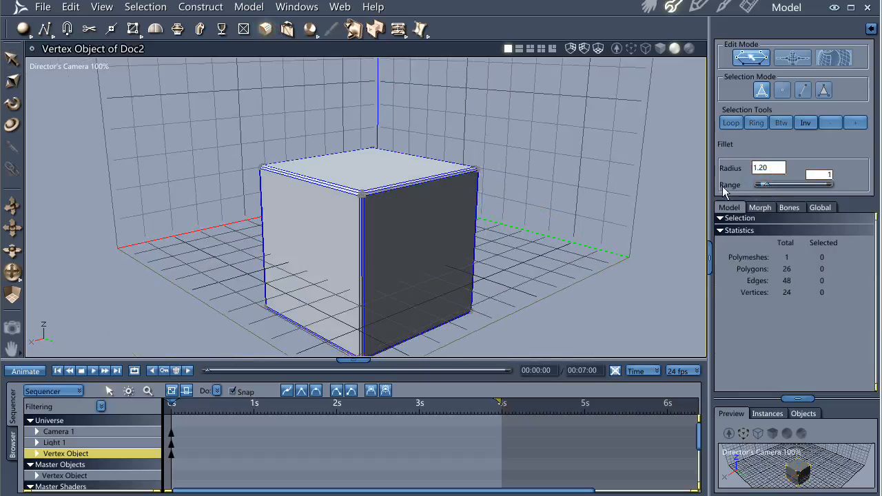
key(Return)
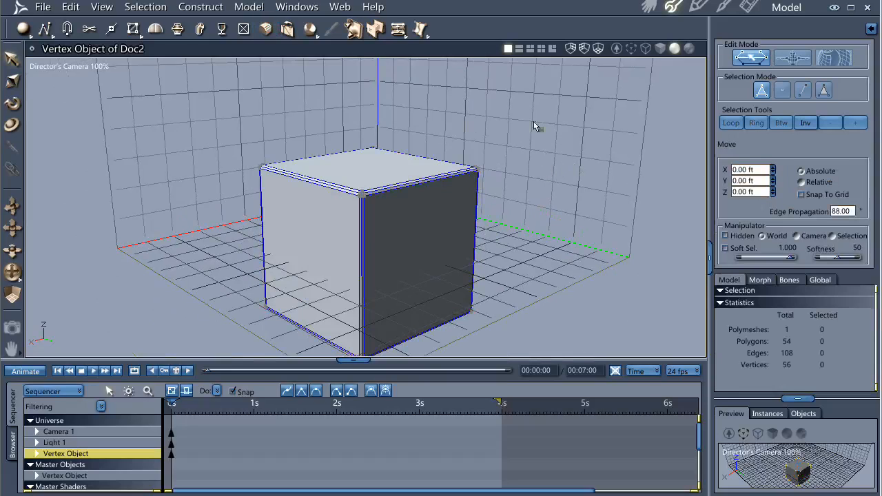
Step: Lower the cube's top face to form a flat box and inset its front face to about 3.4 by 1.4 ft
click(376, 162)
drag(368, 104, 369, 195)
mouse_move(411, 262)
middle_down()
mouse_move(409, 237)
mouse_move(419, 278)
middle_up()
click(419, 282)
ctrl+alt+shift+drag(424, 280, 445, 265)
Step: Widen the inset front panel and extrude it about 0.08 ft into the box as a shallow screen recess
key(s)
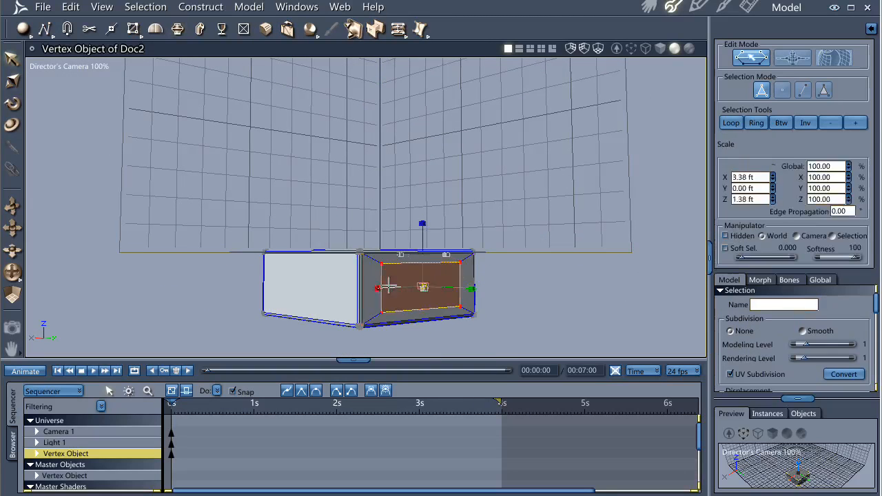
drag(378, 288, 368, 288)
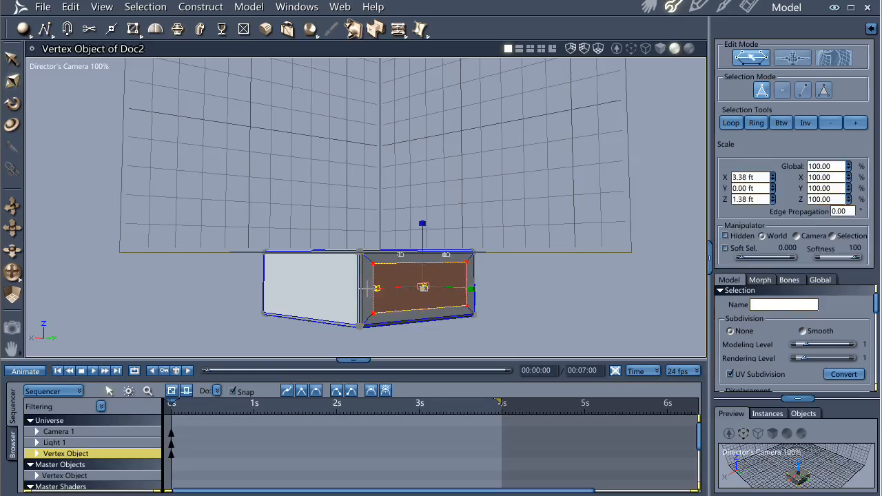
key(m)
key(ctrl+alt+shift)
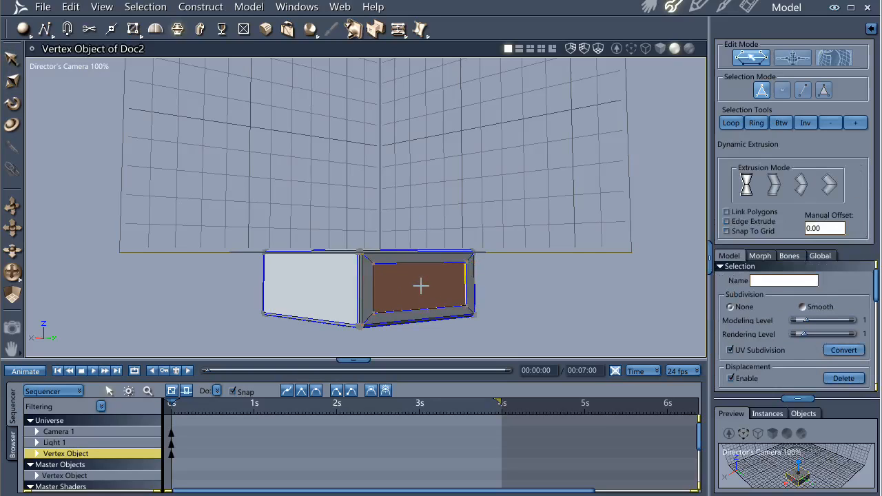
Step: Fillet the outer edge loop of the front recess with radius 1.20 and range 1
drag(508, 217, 318, 334)
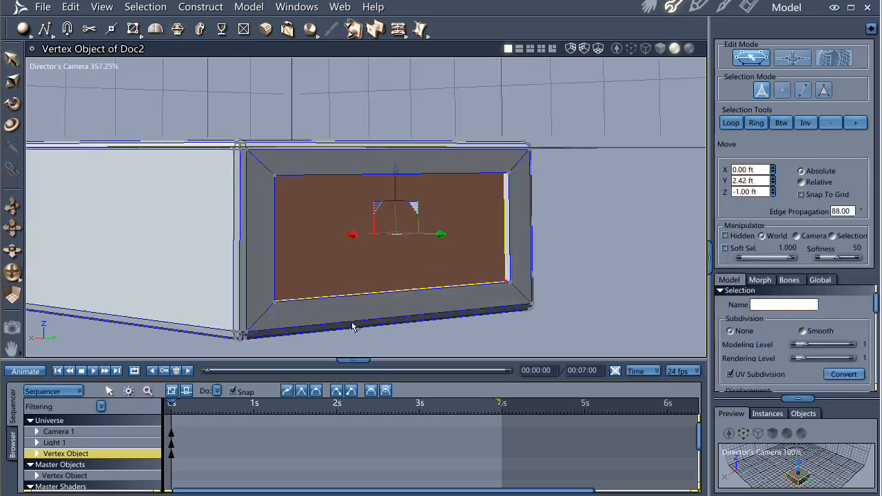
click(510, 243)
shift+click(274, 248)
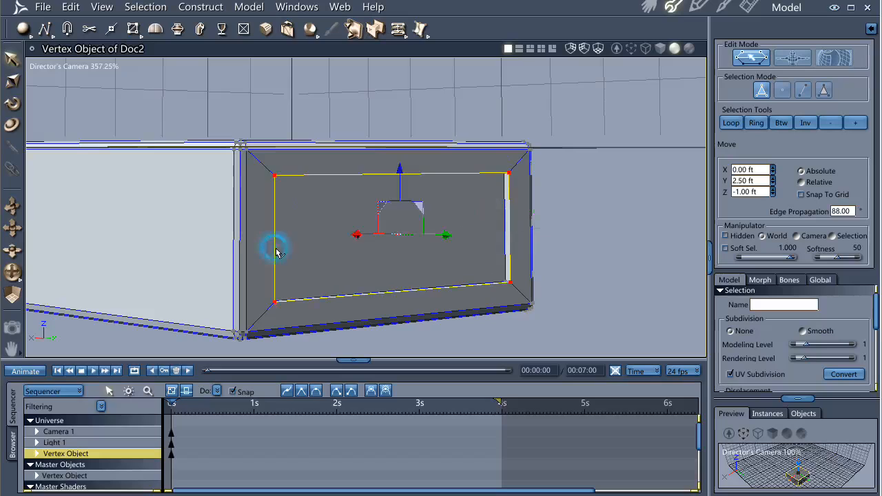
click(266, 29)
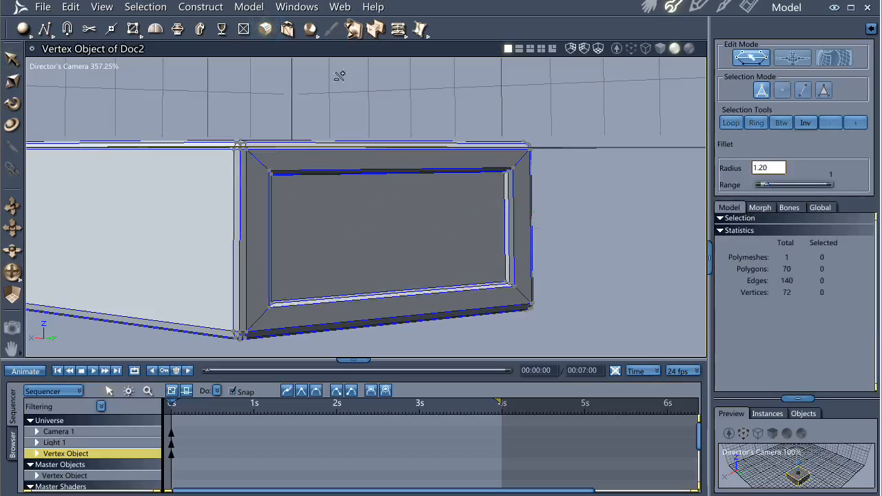
click(596, 147)
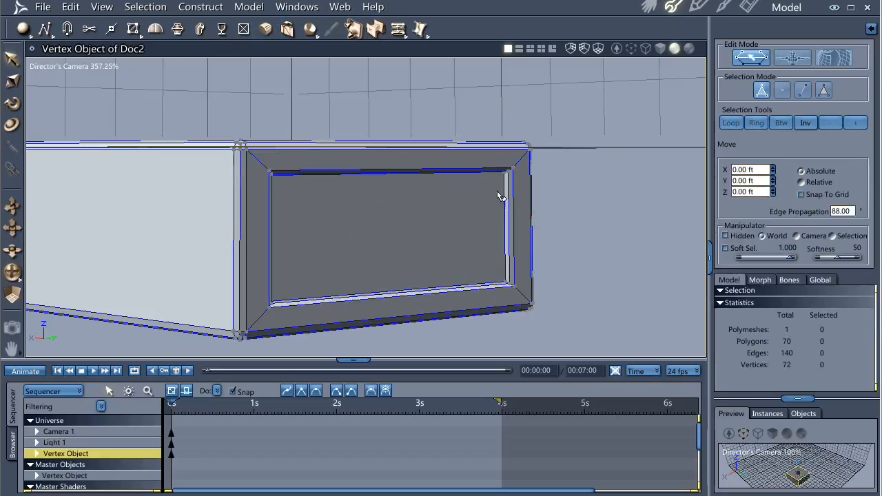
Step: Assign the recessed front panel to a new shading domain named Screen
click(466, 215)
scroll(786, 324, down, 5)
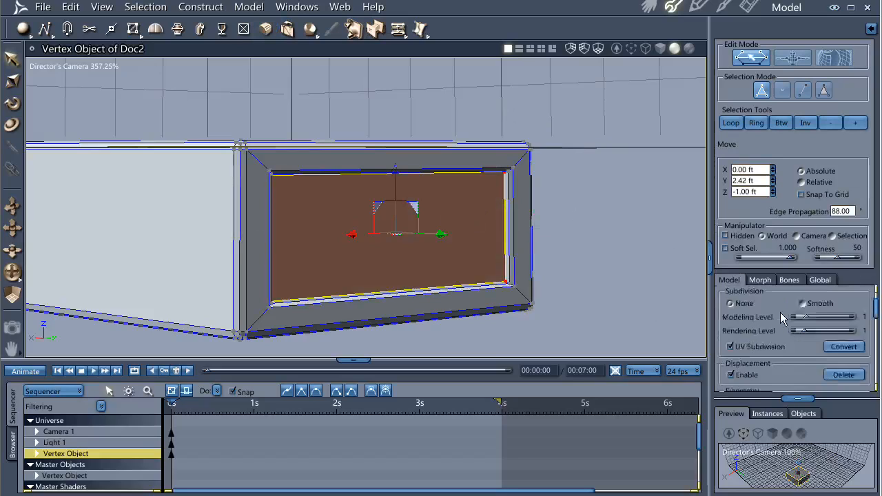
click(796, 346)
click(799, 373)
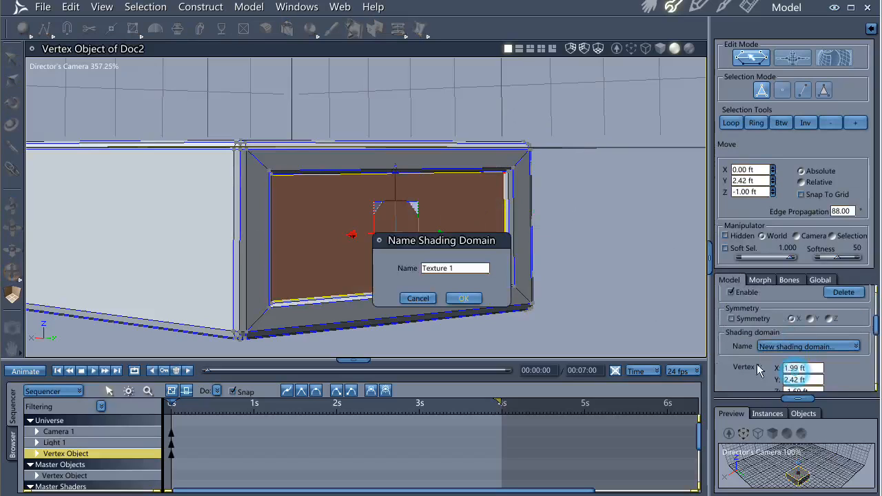
text(Screen)
key(Return)
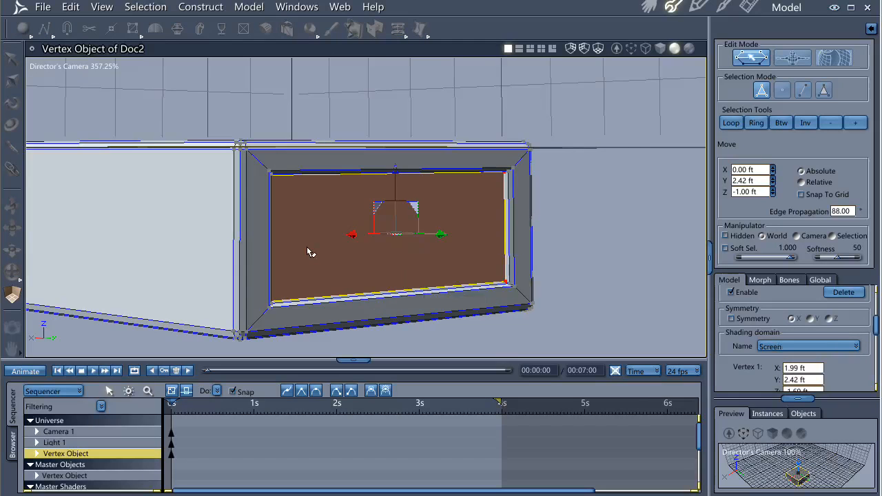
Step: Assign all polygons except the screen panel to a new shading domain named "Body OF unit"
key(ctrl+a)
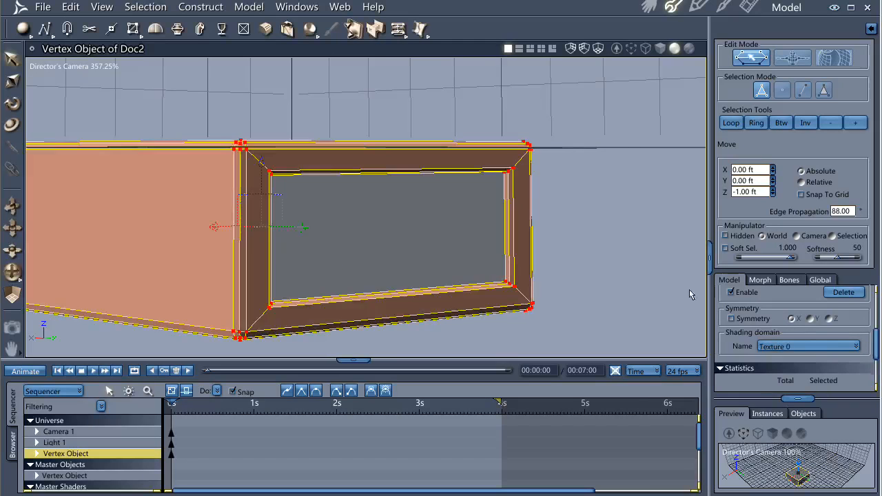
click(807, 347)
click(800, 383)
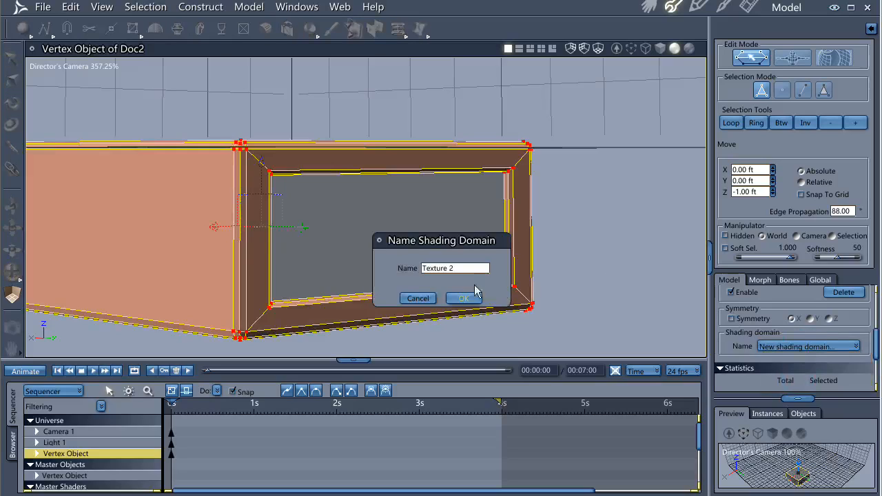
text(Body Of unit)
key(Return)
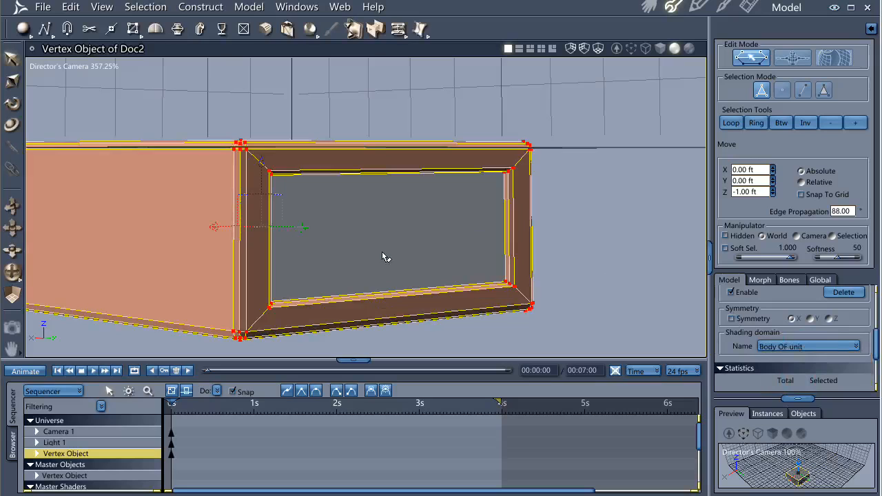
Step: Return to the assembled scene and raise the box above the floor grid
click(648, 7)
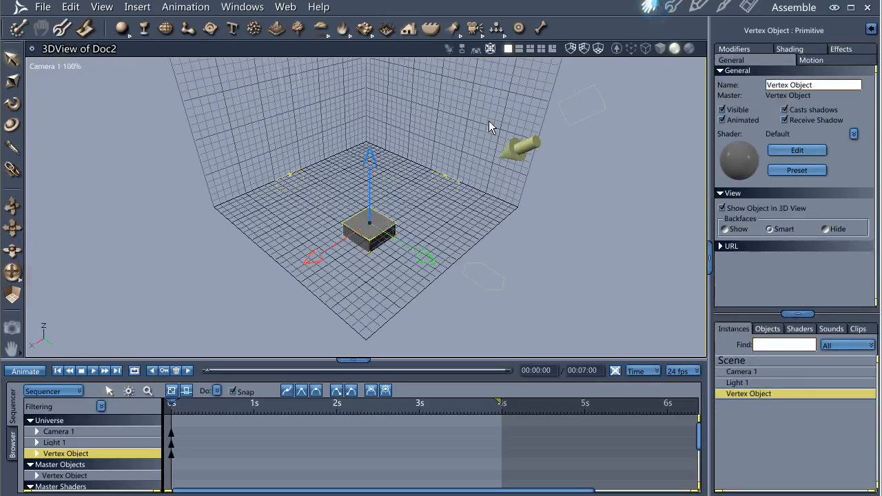
middle_drag(372, 215, 358, 180)
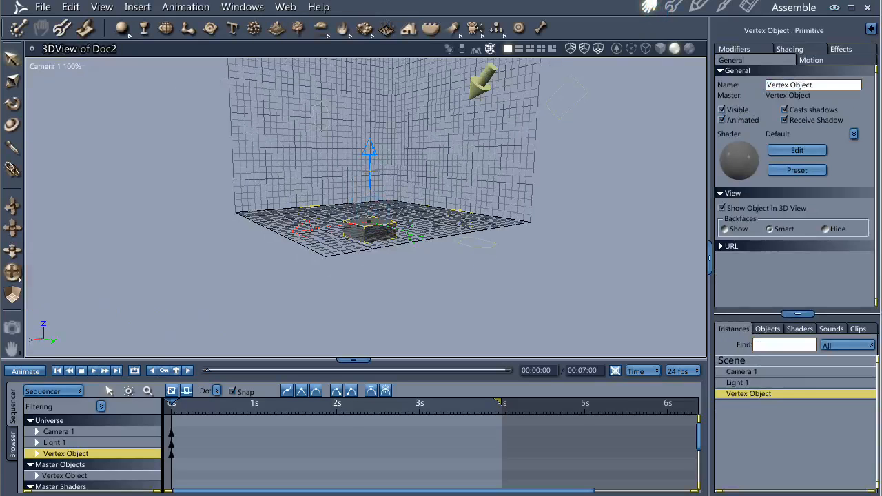
drag(370, 170, 371, 147)
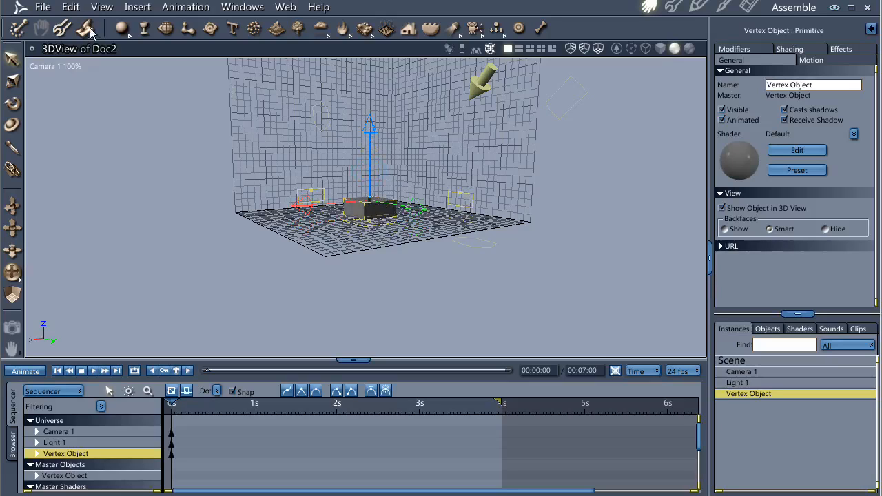
Step: Insert a plane primitive under the box and enlarge it beyond the floor grid as a ground surface
click(130, 40)
drag(123, 183, 357, 231)
drag(415, 249, 522, 250)
drag(293, 238, 337, 231)
drag(436, 239, 417, 235)
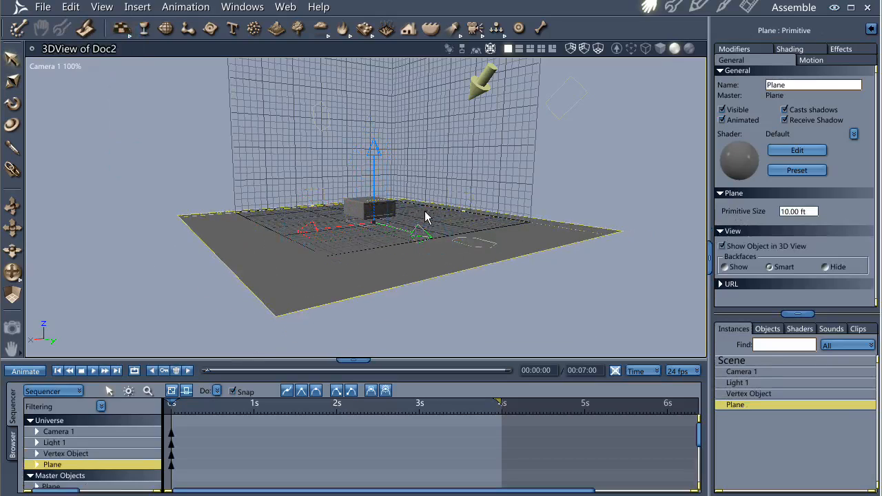
Step: Show the production frame and shrink it to a smaller area around the box
key(ctrl+alt+f)
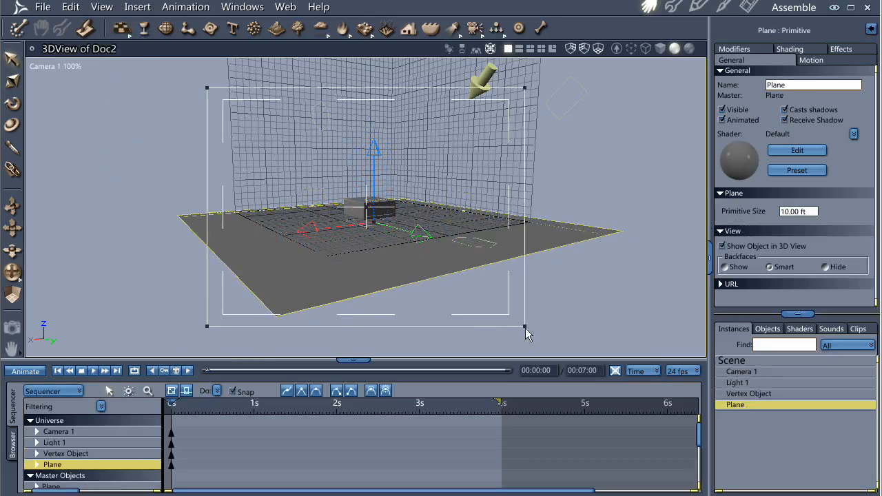
drag(526, 333, 436, 251)
click(485, 99)
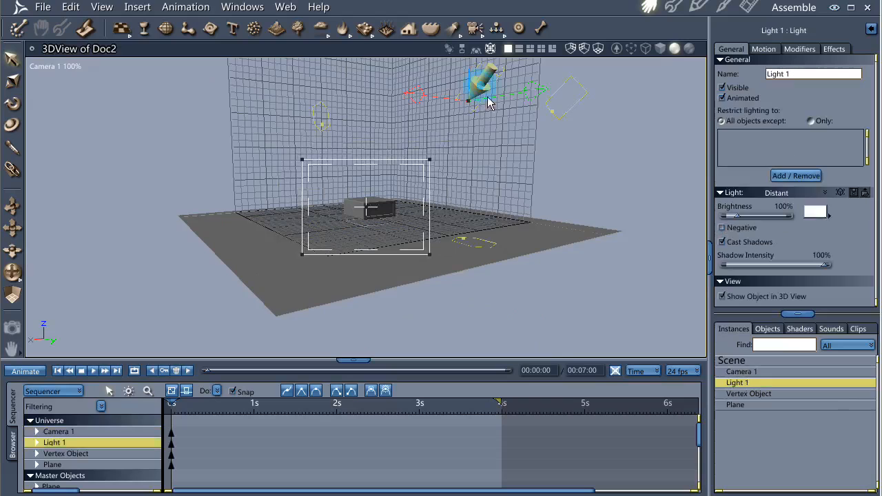
click(486, 251)
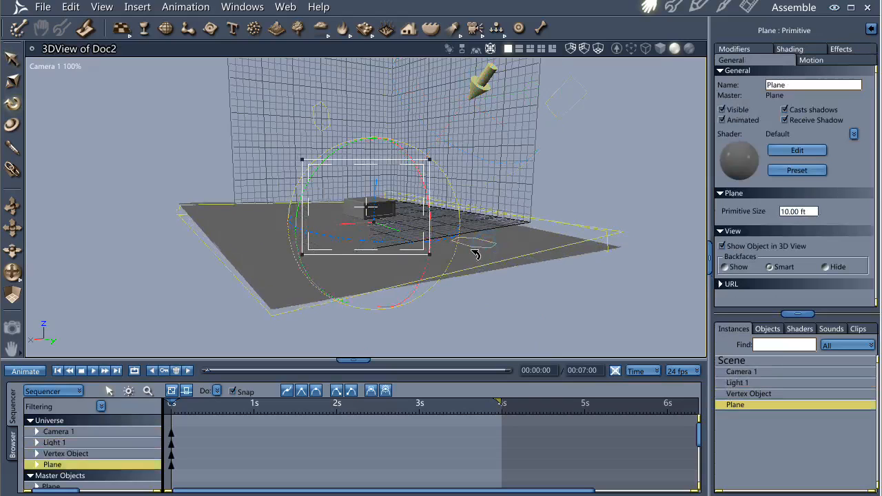
click(481, 91)
click(480, 248)
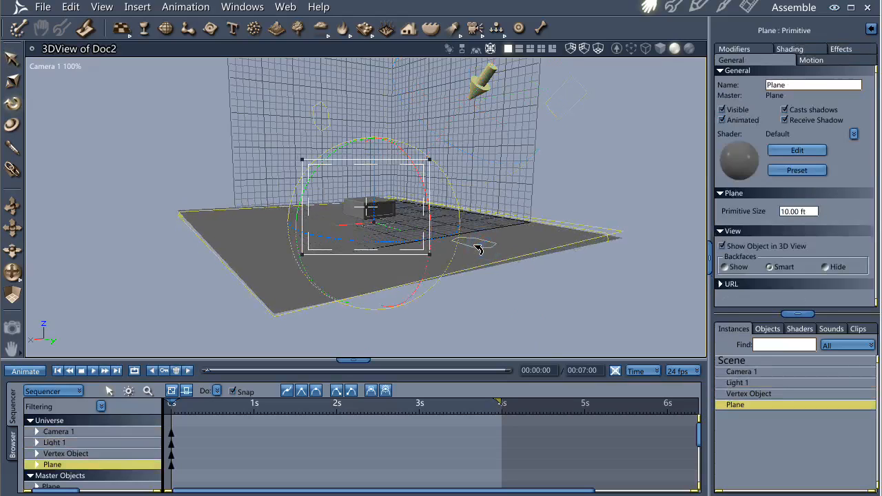
Step: Rotate Light 1 in the top view of a multi-view layout so it shines diagonally across the scene
click(482, 86)
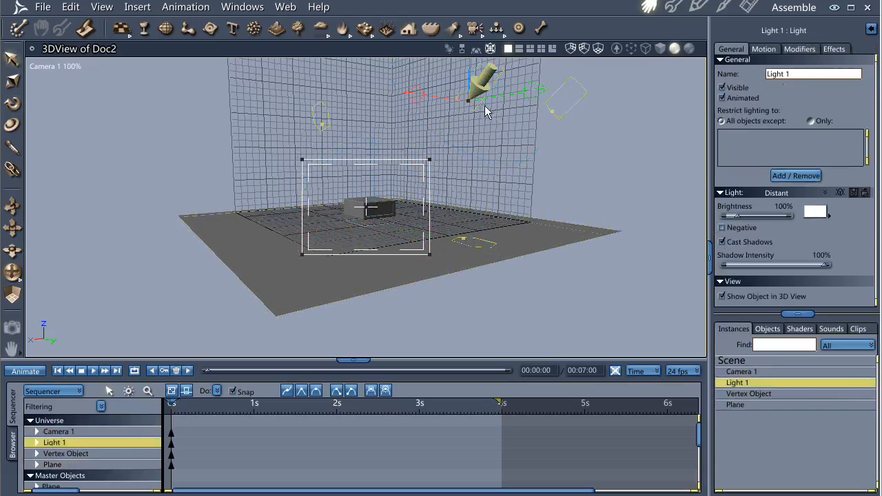
key(r)
click(530, 49)
key(r)
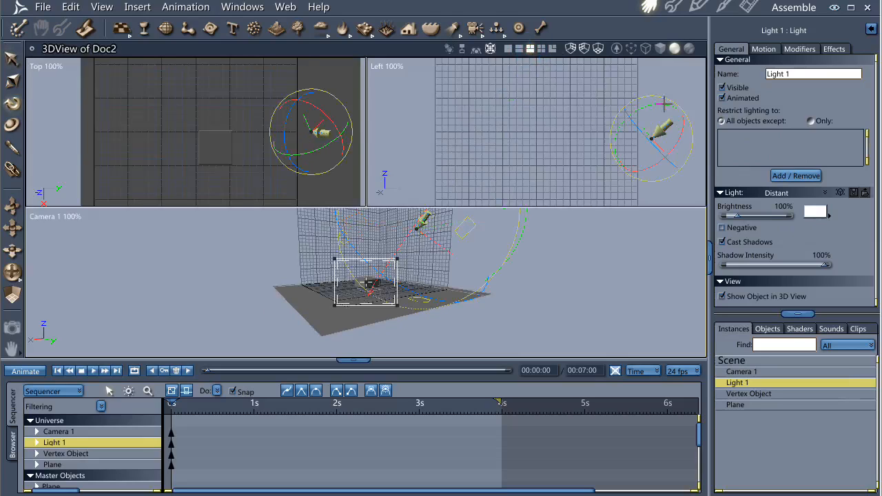
drag(327, 92, 335, 133)
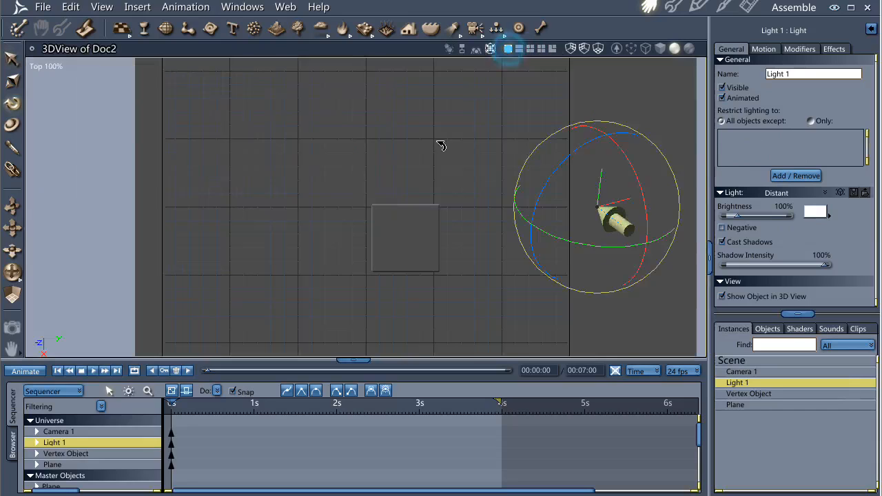
Step: Restore a single view through Camera 1 and zoom in on the production frame around the box
click(508, 48)
click(43, 66)
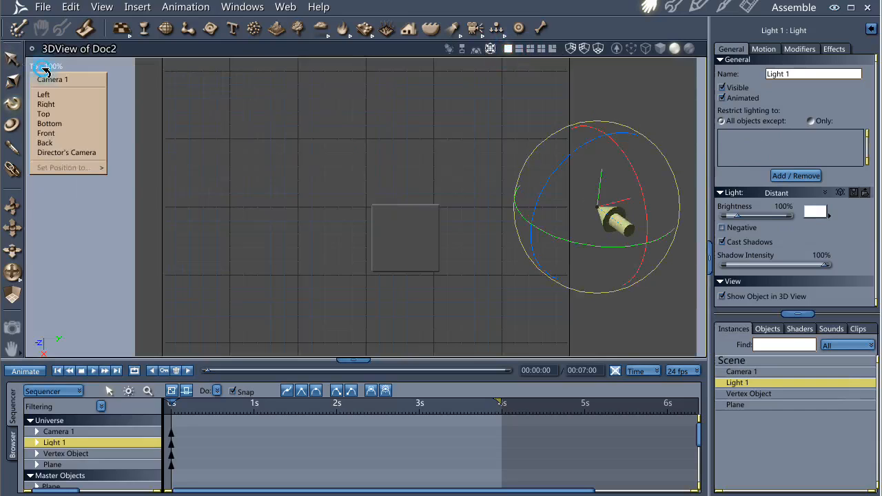
click(51, 76)
drag(412, 160, 306, 263)
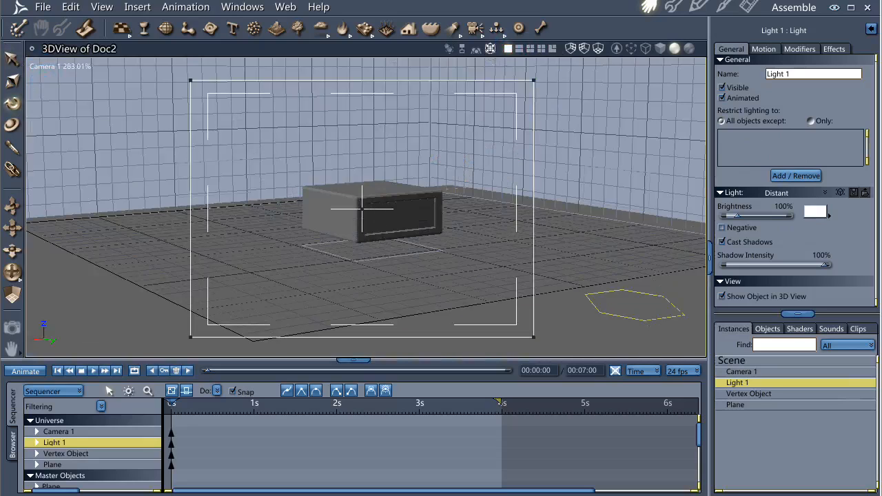
drag(487, 136, 216, 336)
Step: Lower the box onto the ground plane and bring the camera closer to its front
key(t)
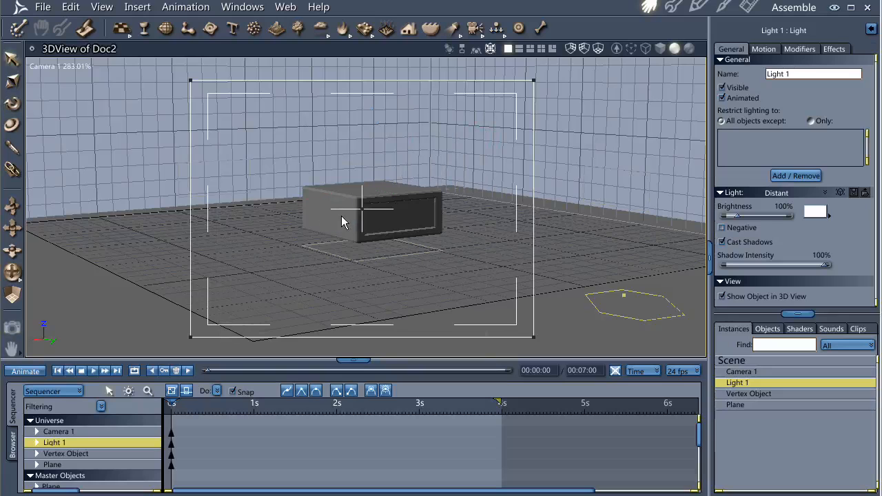
click(342, 217)
drag(362, 206, 460, 129)
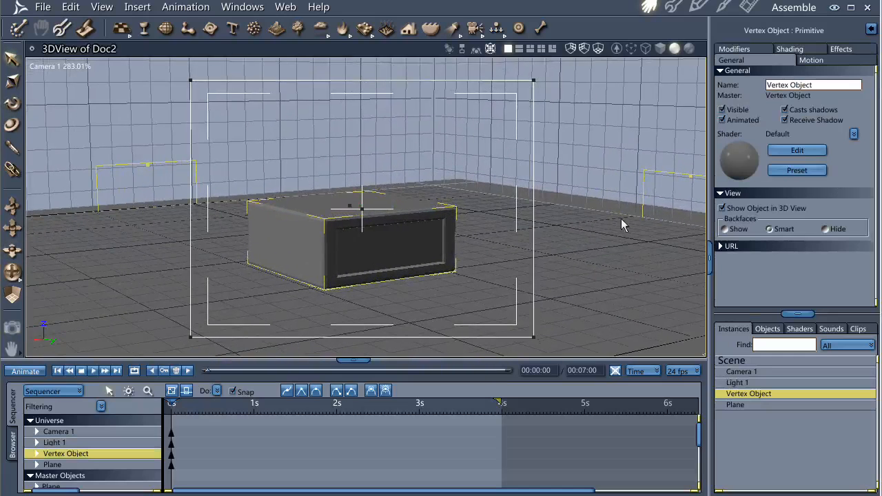
Step: Create a new master shader named Screen and apply it to the recessed front panel of the box
click(802, 330)
click(817, 370)
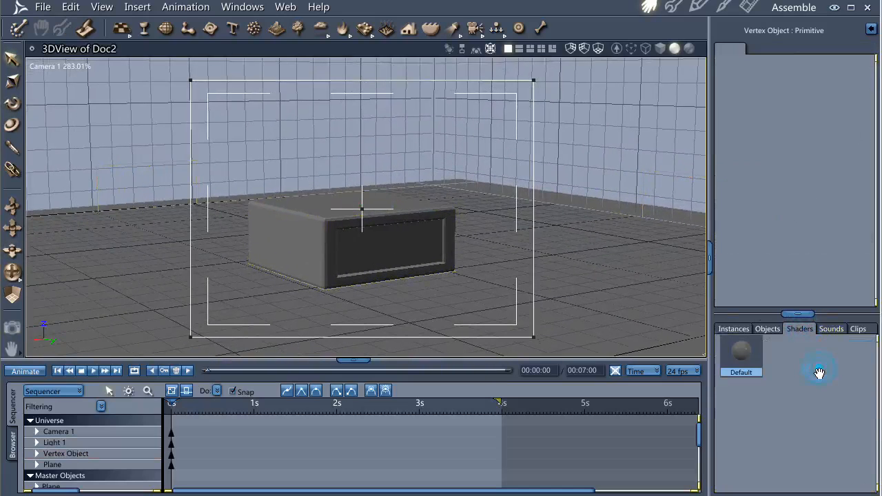
right_click(819, 368)
click(828, 423)
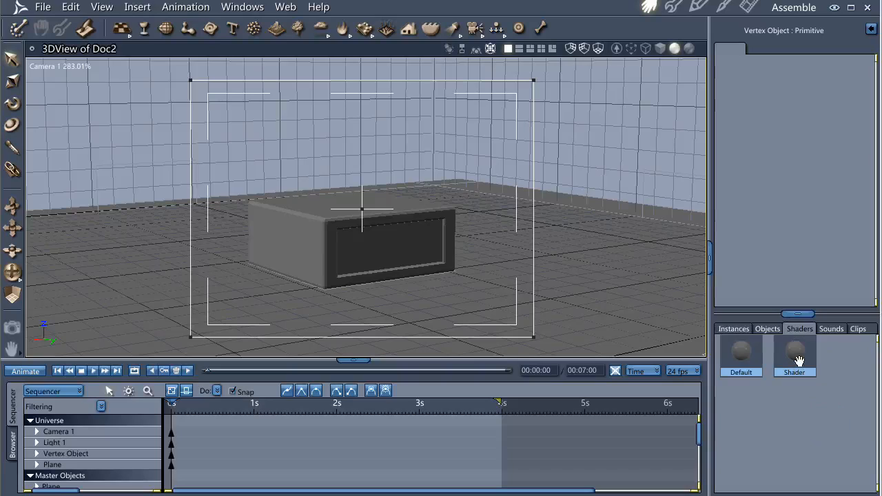
click(799, 362)
double_click(790, 74)
text(Screen)
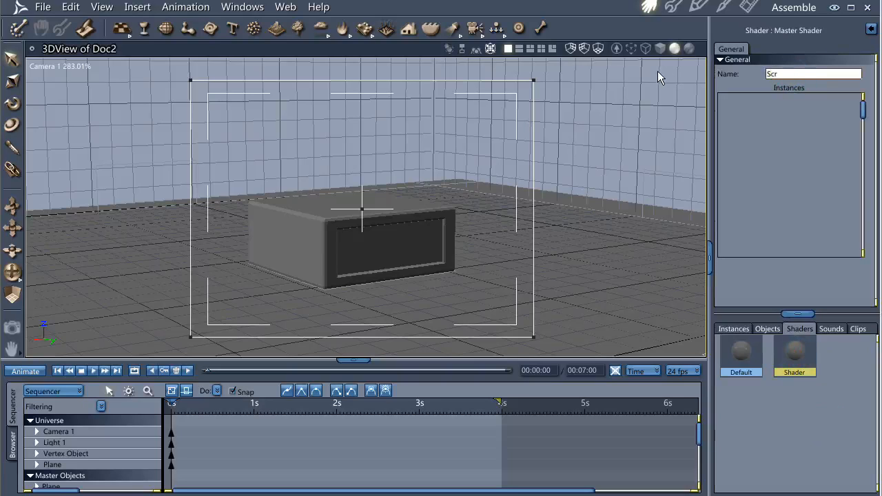
key(Return)
drag(795, 351, 405, 260)
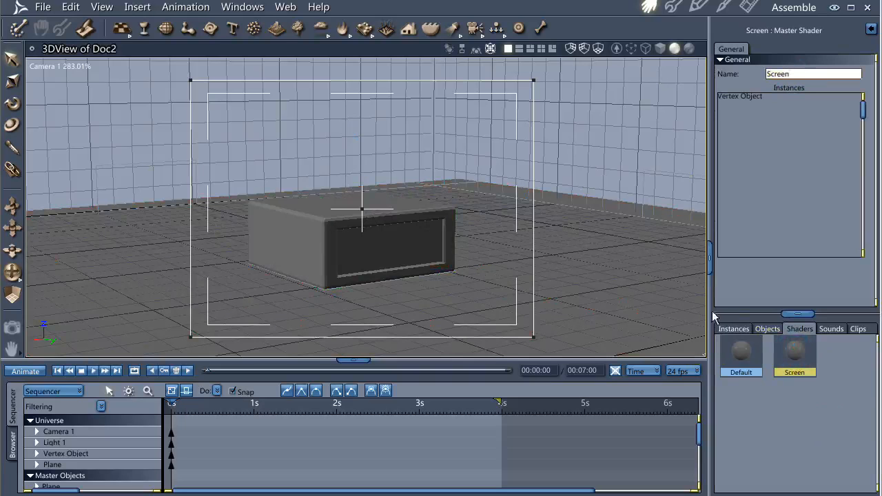
Step: Duplicate the Screen shader, name the copy BodyOF UNit, and apply it to the body of the box
right_click(819, 403)
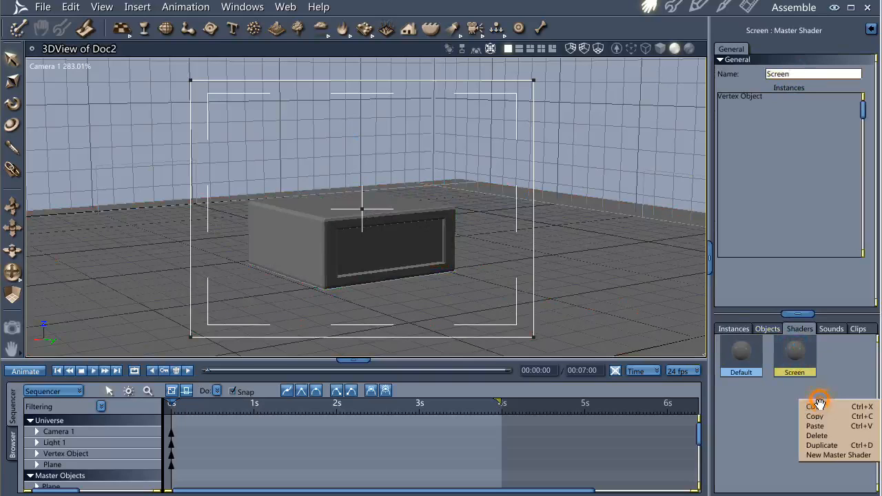
click(818, 446)
click(848, 355)
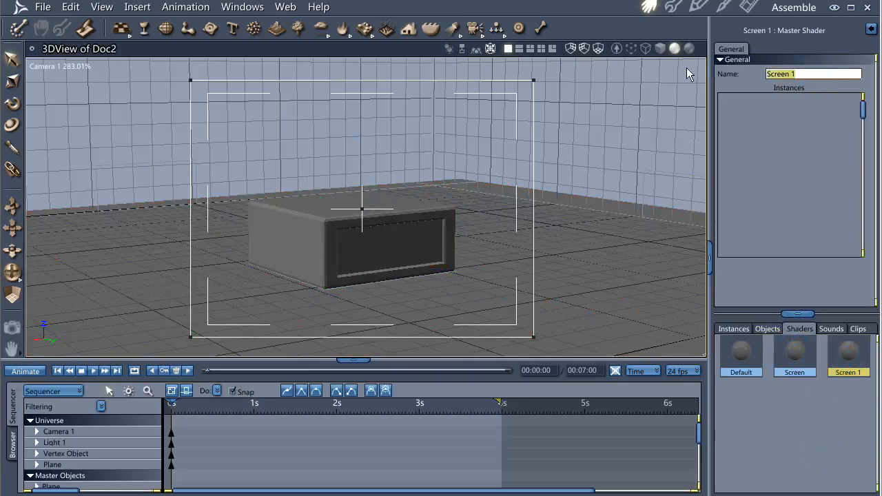
text(BodyOF UNit)
key(Return)
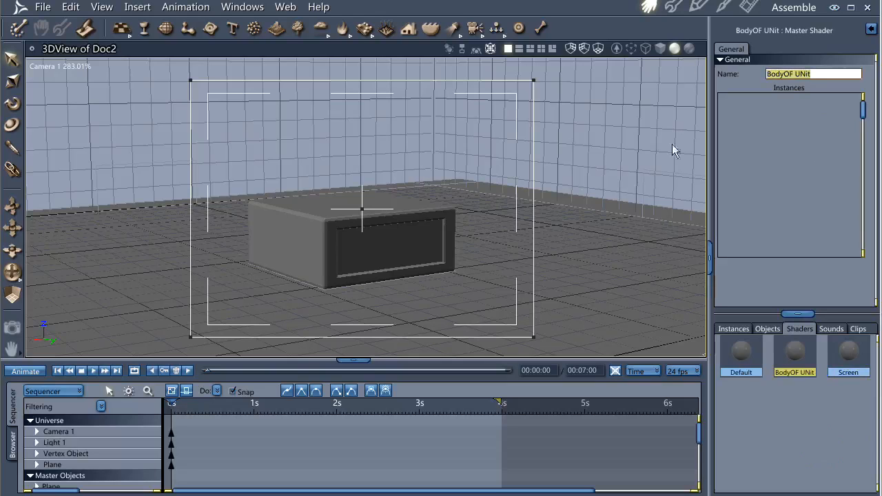
drag(800, 357, 333, 258)
Step: Open the BodyOF UNit shader and set its color to a dark grey with lightness about 14.47%
double_click(795, 356)
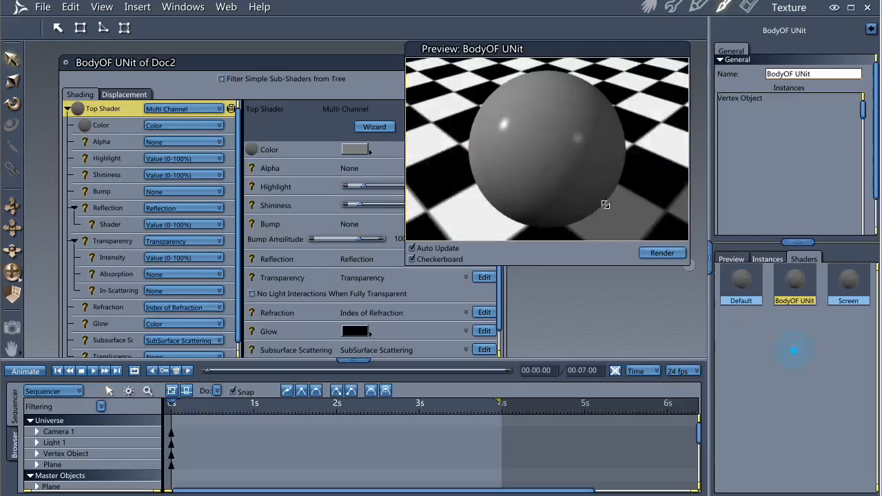
click(361, 158)
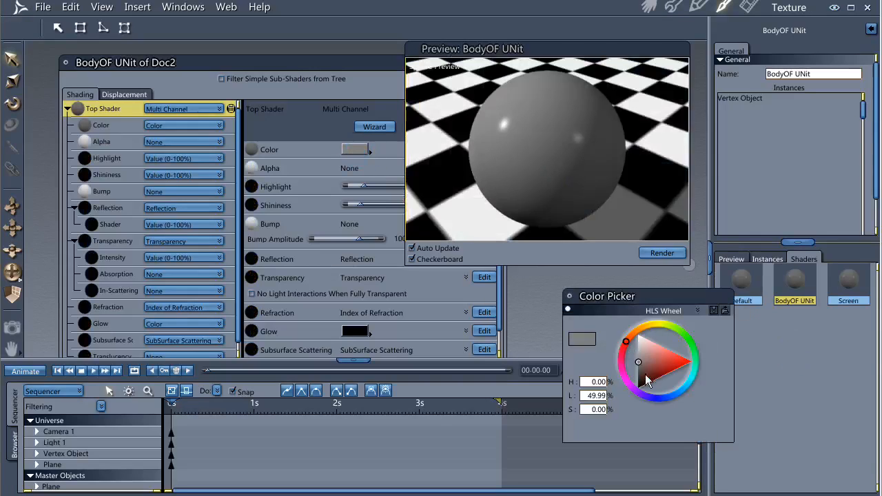
drag(644, 380, 639, 386)
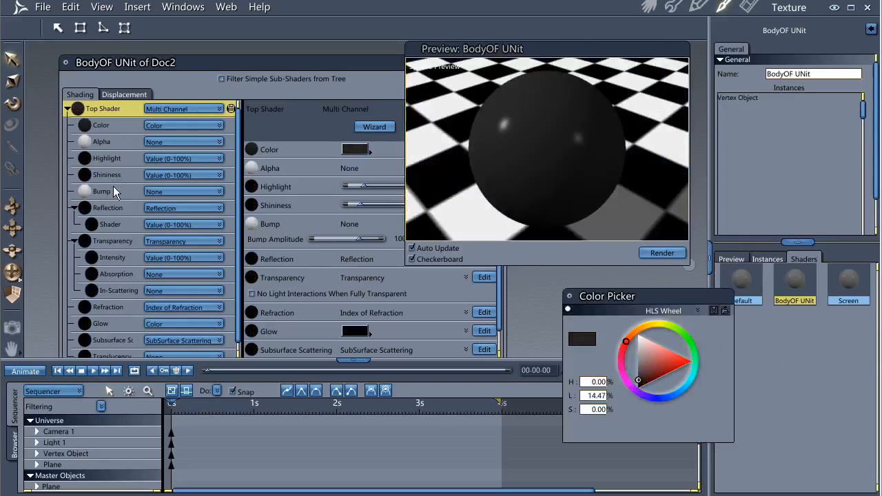
Step: Preview the BodyOF UNit shader on the Vertex Object and set its shininess to about 2.17%
click(109, 176)
click(440, 69)
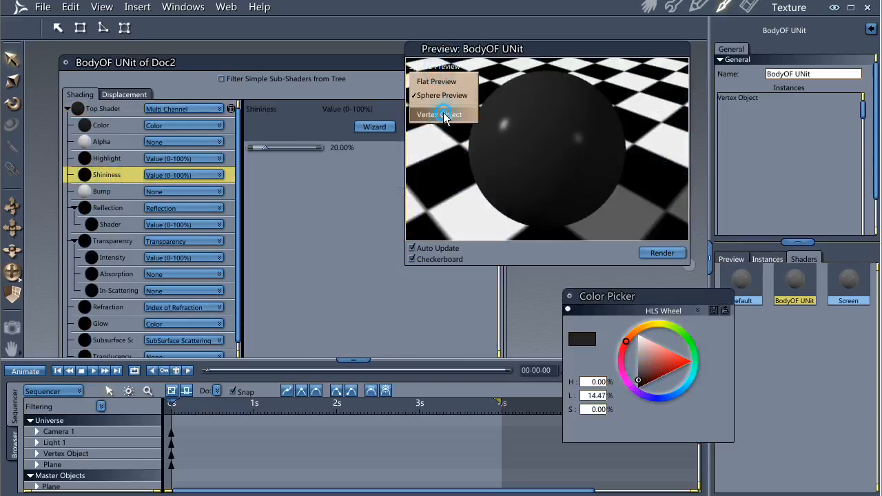
click(444, 114)
drag(263, 149, 252, 153)
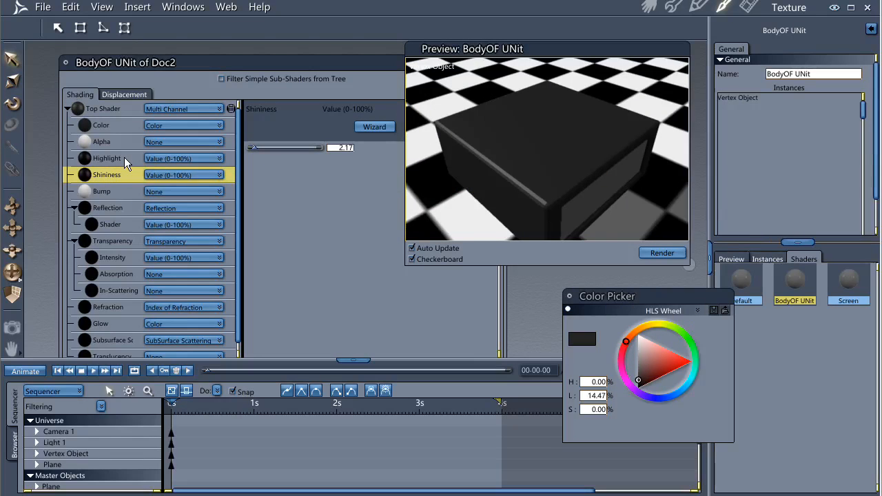
Step: Open the Screen shader and set its color to dark blue, about H 62.63%, L 14.47%, S 72.73%
double_click(849, 279)
click(368, 158)
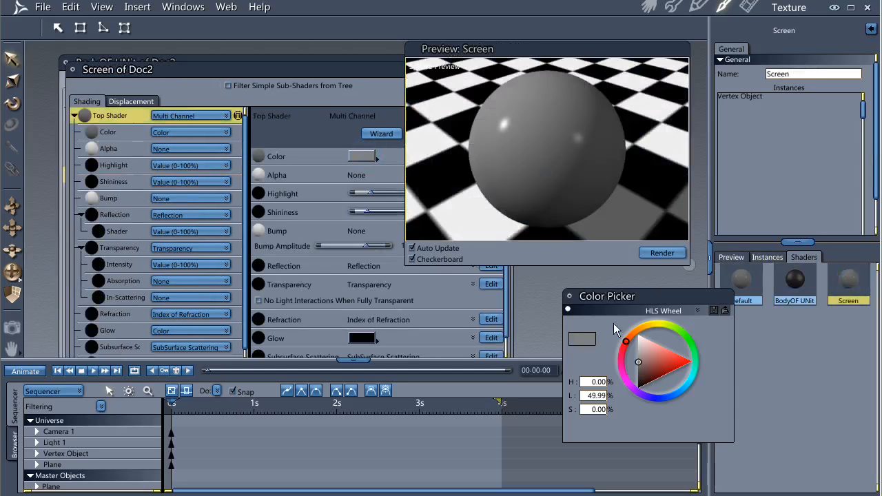
click(669, 397)
click(649, 381)
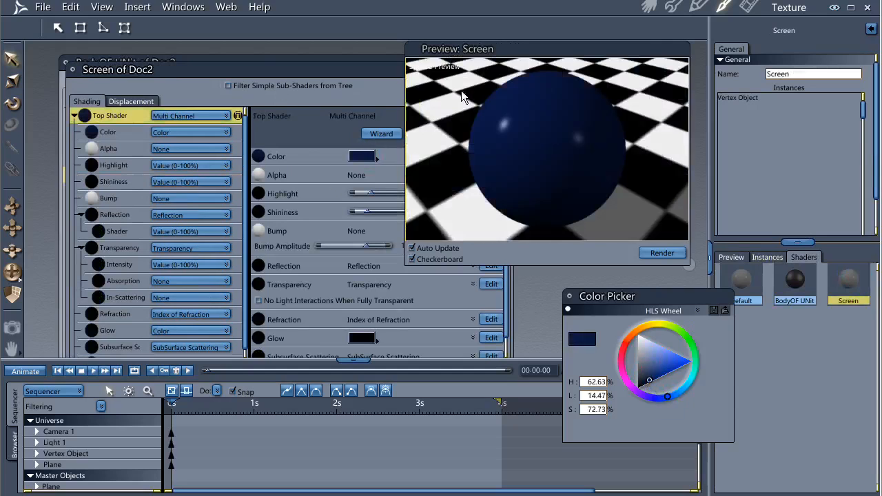
Step: Preview the Screen shader on the Vertex Object, turned to show the front panel
click(415, 75)
click(441, 114)
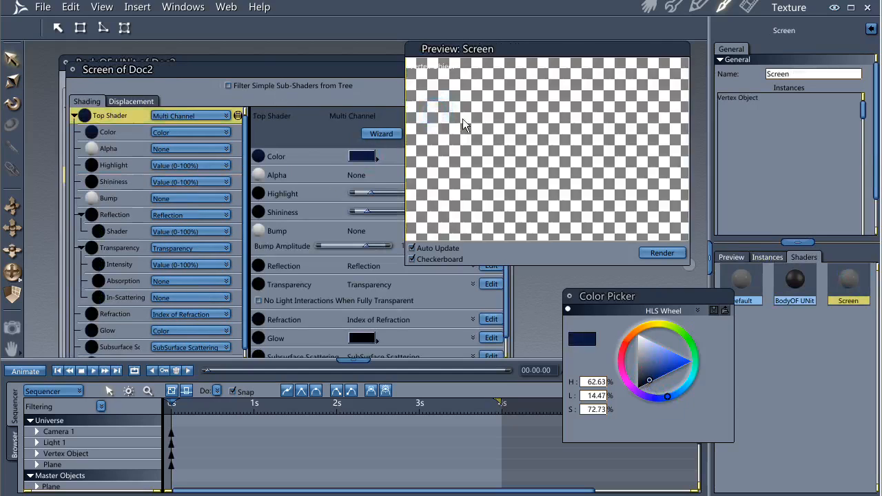
drag(566, 142, 540, 102)
Step: Give the Screen shader a muted blue glow, about H 61.55%, L 19.74%, S 33.33%, and inspect it on the previewed box
scroll(245, 193, down, 1)
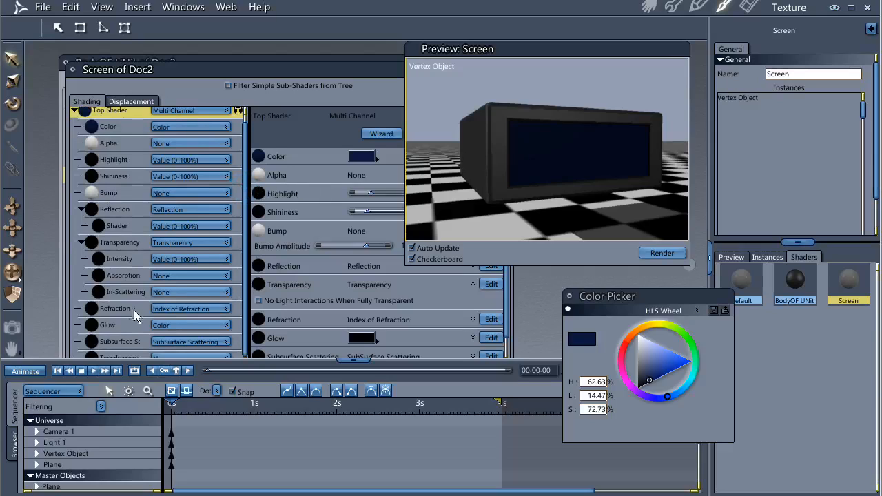
click(645, 379)
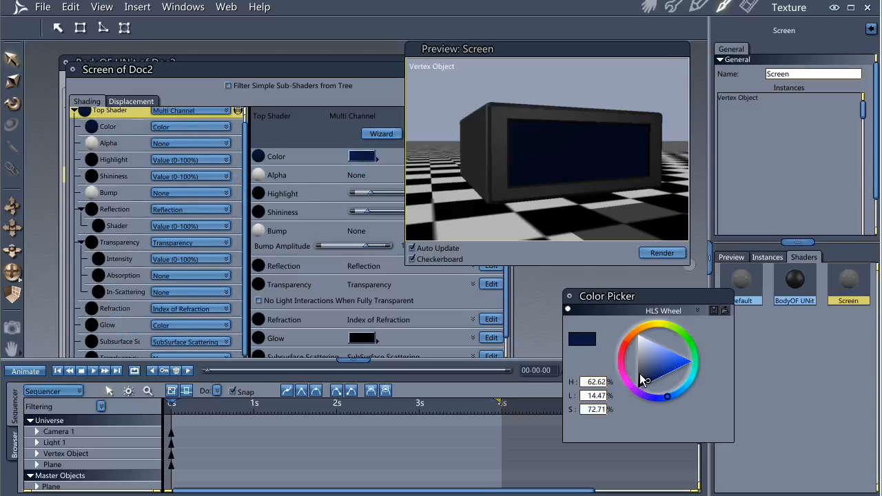
click(138, 325)
click(267, 155)
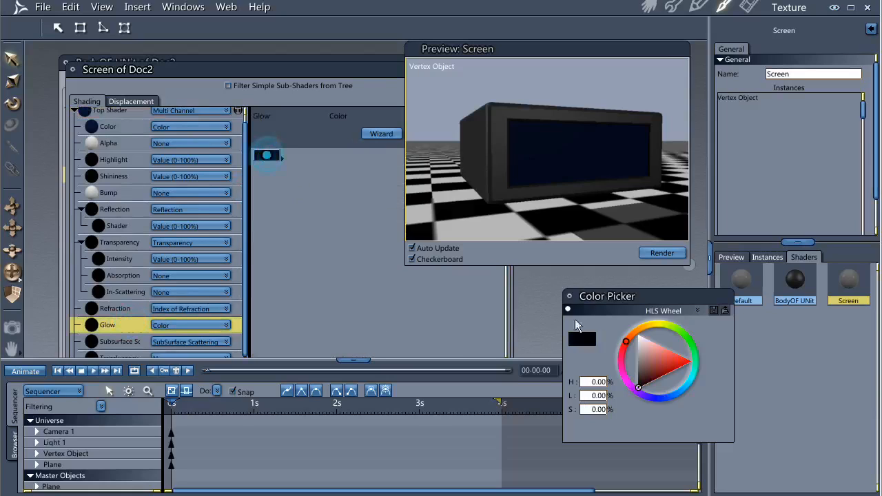
click(672, 398)
click(644, 376)
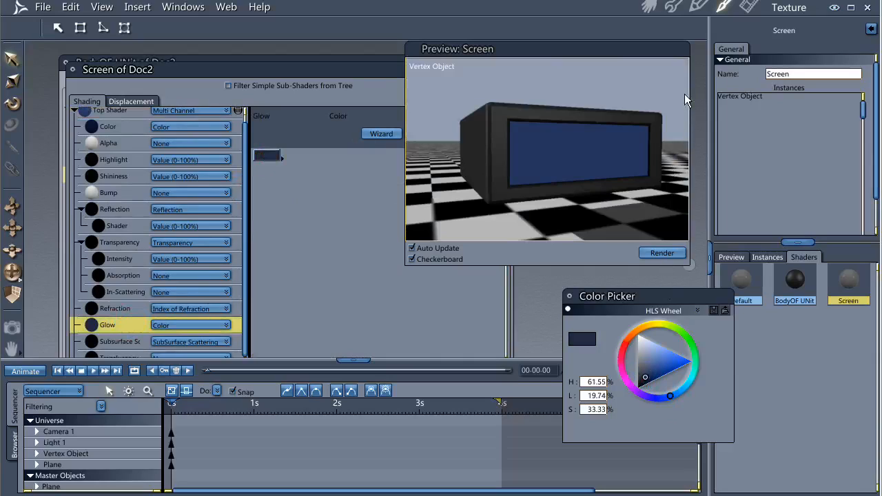
drag(565, 131, 575, 151)
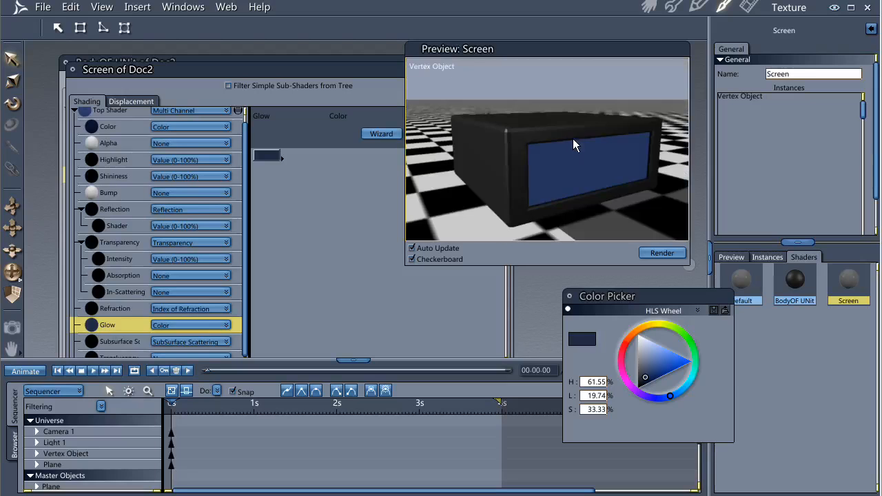
Step: In the vertex modeler, select every face except the recessed screen, check their shading domain, and return to the assembled scene
click(672, 7)
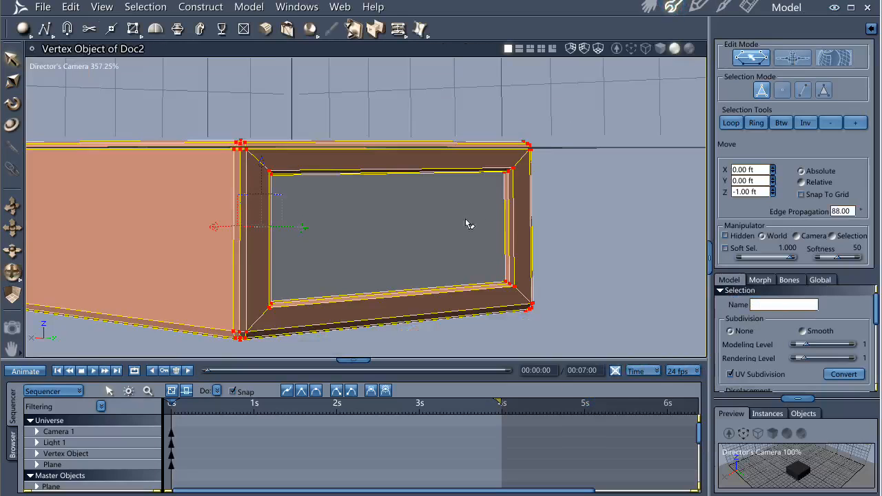
click(299, 115)
mouse_move(281, 186)
middle_down()
mouse_move(272, 200)
mouse_move(276, 183)
middle_up()
drag(283, 140, 152, 350)
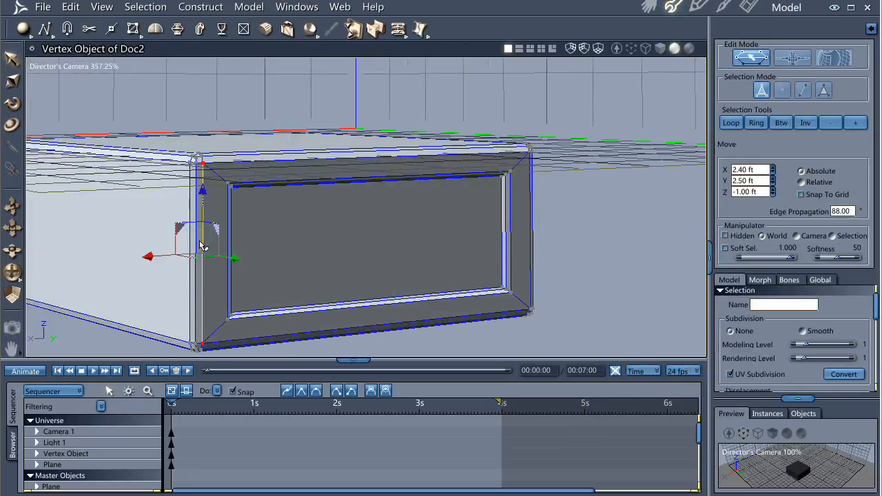
click(287, 245)
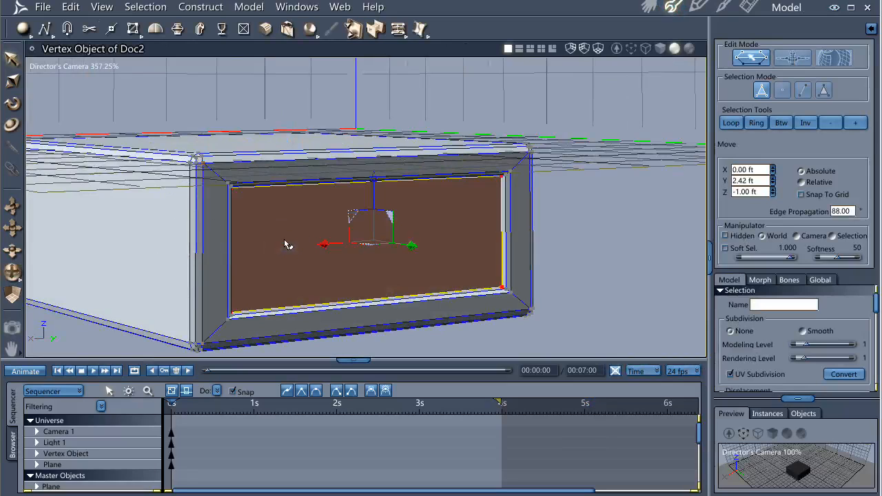
key(ctrl+shift+i)
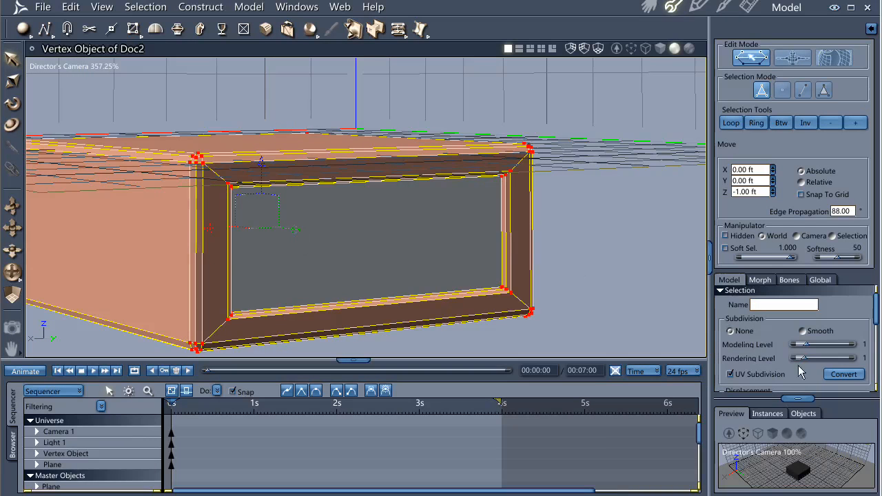
scroll(802, 373, down, 5)
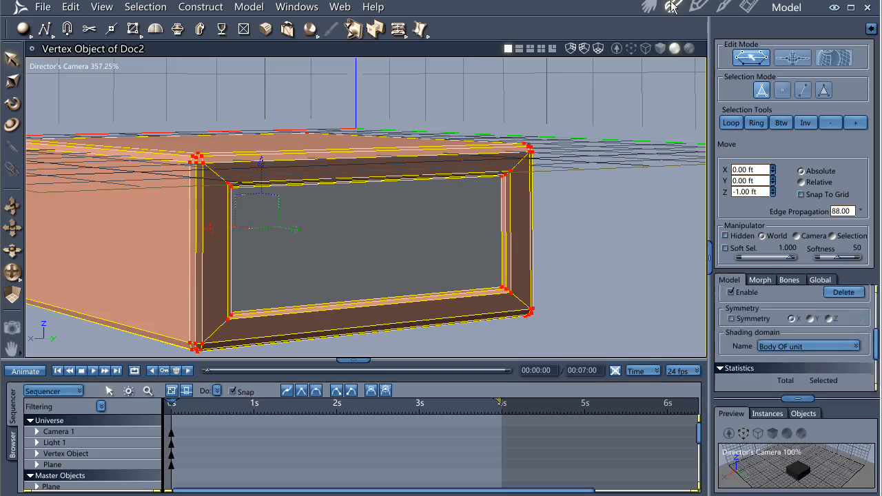
click(649, 7)
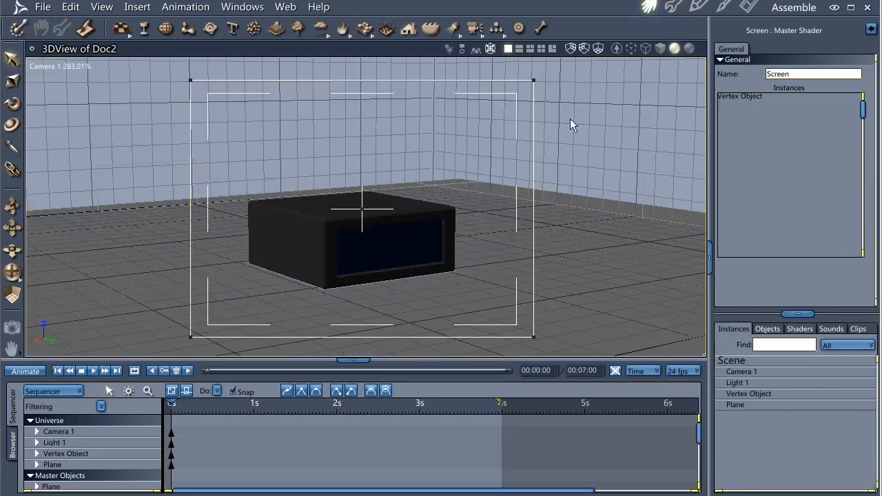
Step: Reopen the Screen shader and draw three narrow upright rectangle layers and one oval layer on the previewed front panel
click(800, 330)
double_click(848, 353)
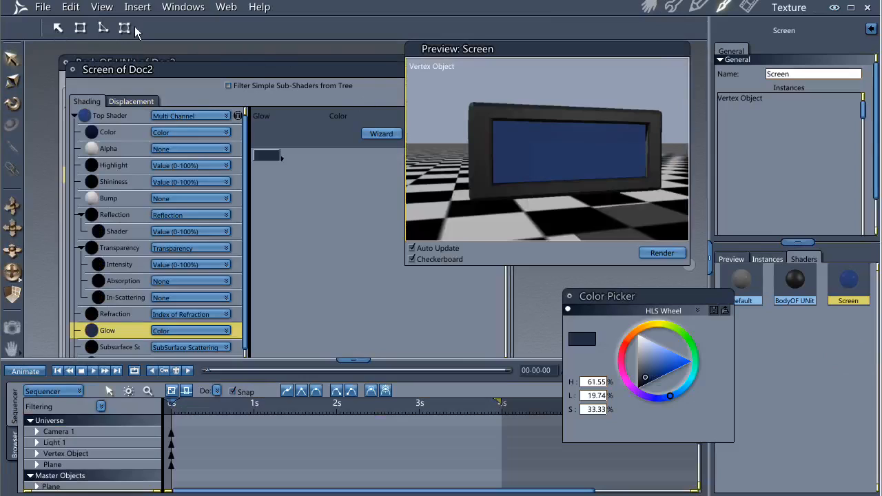
click(83, 29)
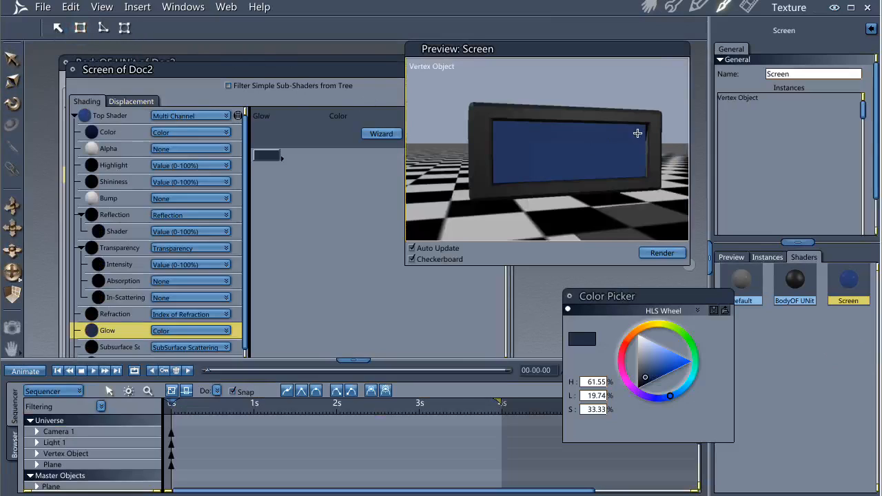
drag(621, 132, 631, 172)
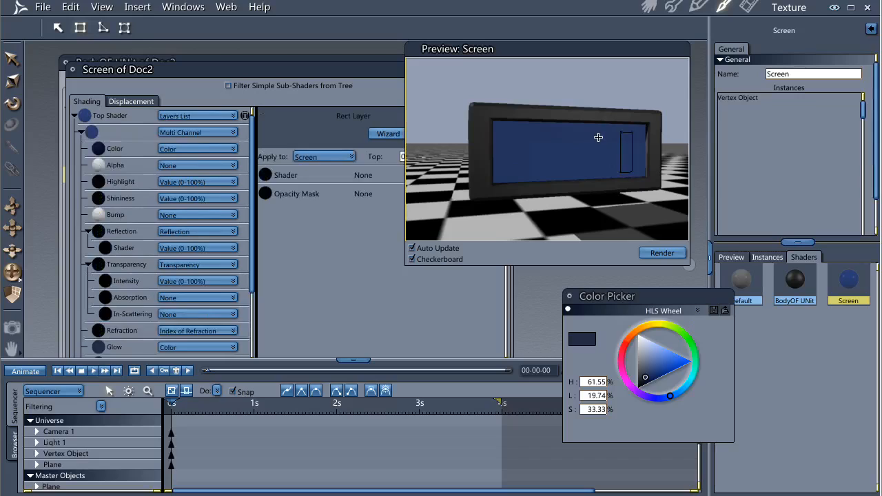
drag(596, 140, 606, 171)
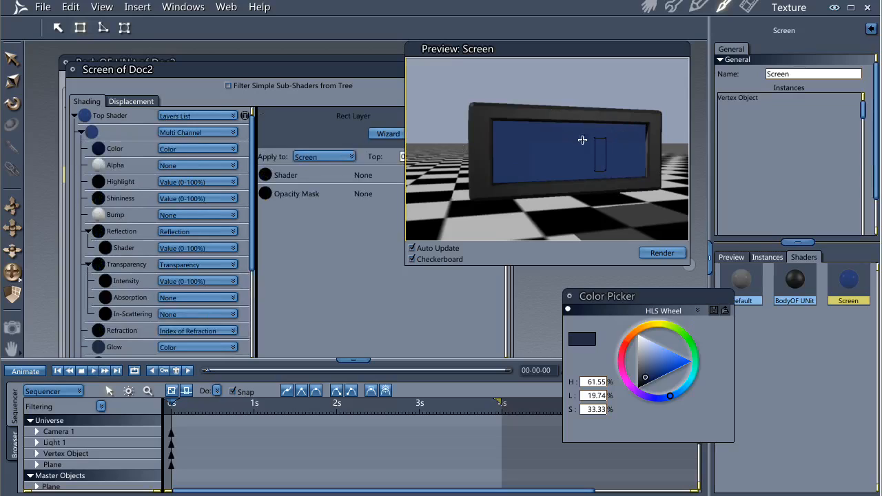
drag(563, 130, 575, 174)
click(125, 28)
drag(514, 133, 548, 169)
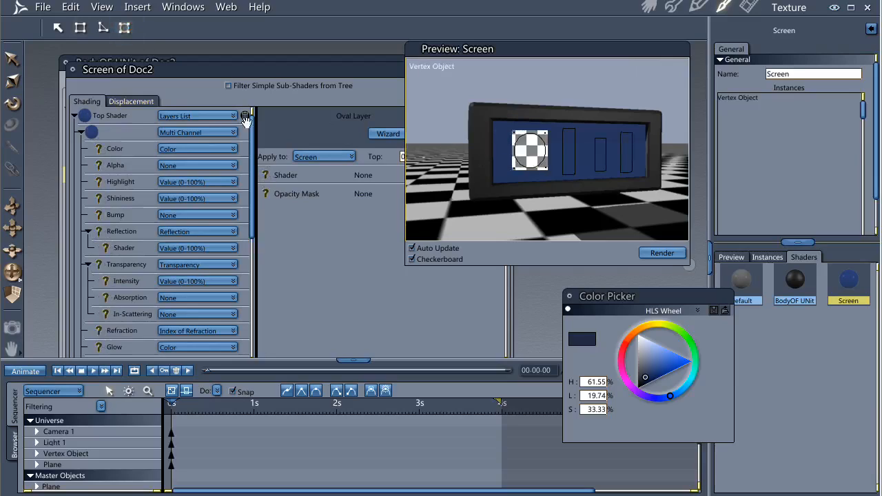
Step: Set the first rectangle layer's shader to Multi Channel with pure red, H 0%, L 50%, S 100%, as its color
drag(253, 177, 248, 305)
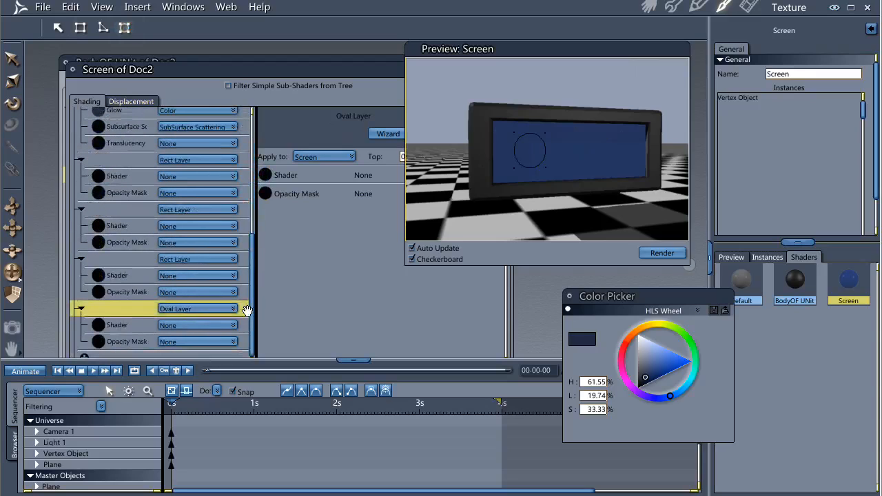
click(132, 176)
click(191, 177)
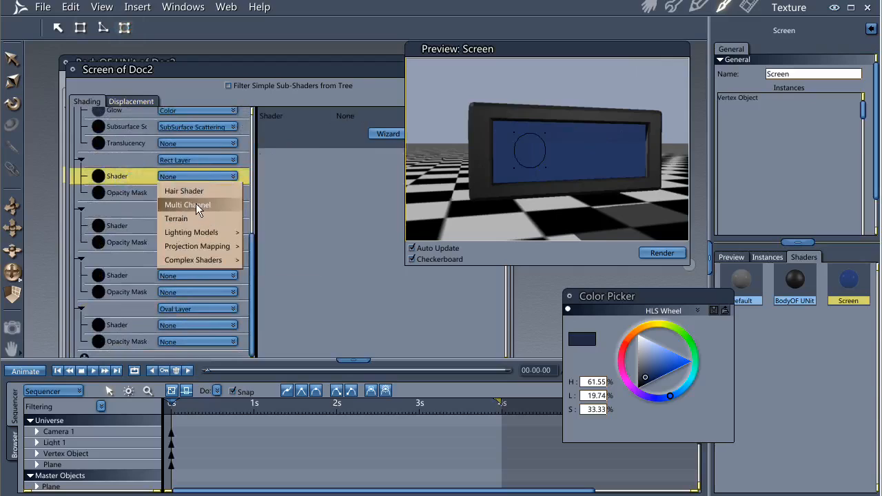
click(196, 205)
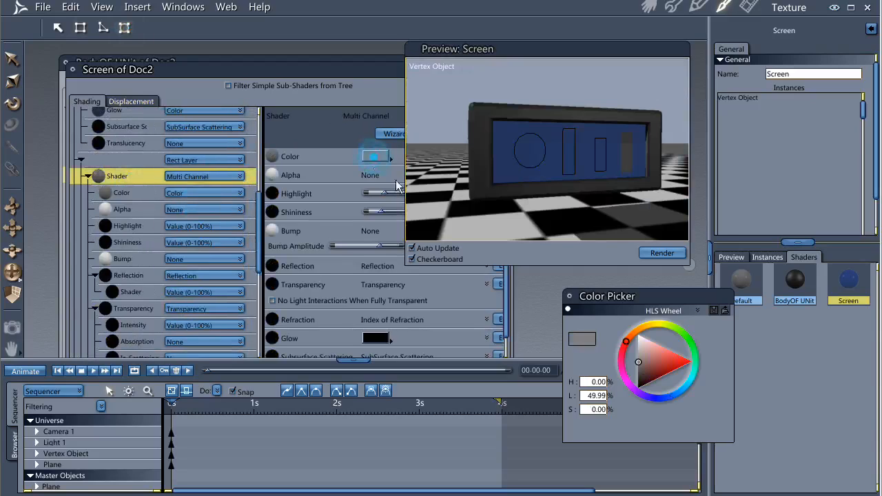
drag(683, 362, 692, 362)
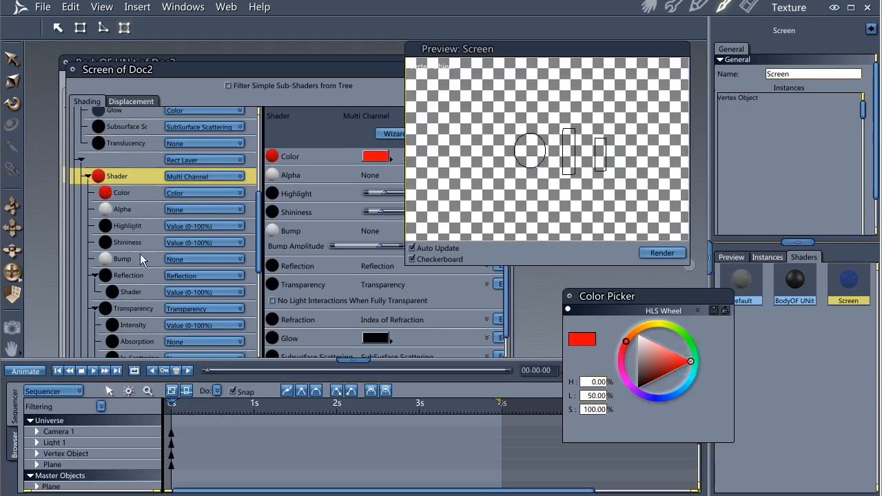
Step: Give the first rectangle layer's shader a red glow of about H 0.47%, L 35.53%, S 79.63%
scroll(138, 289, down, 5)
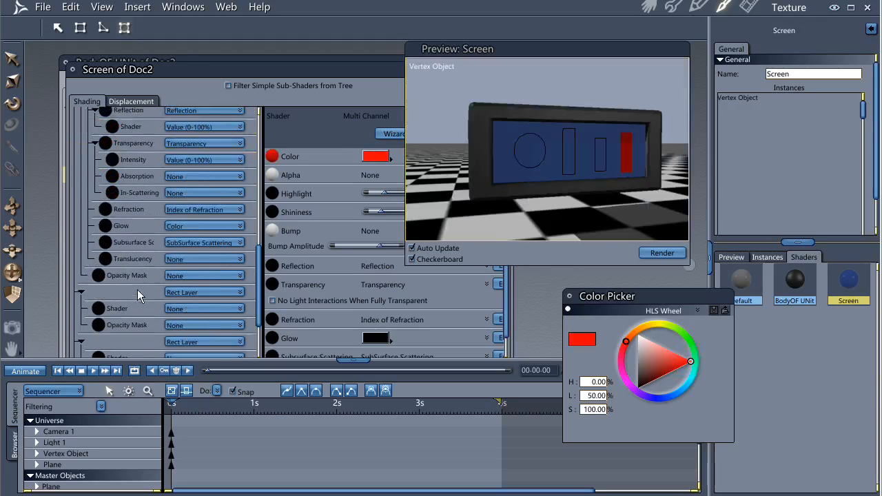
click(121, 226)
click(280, 155)
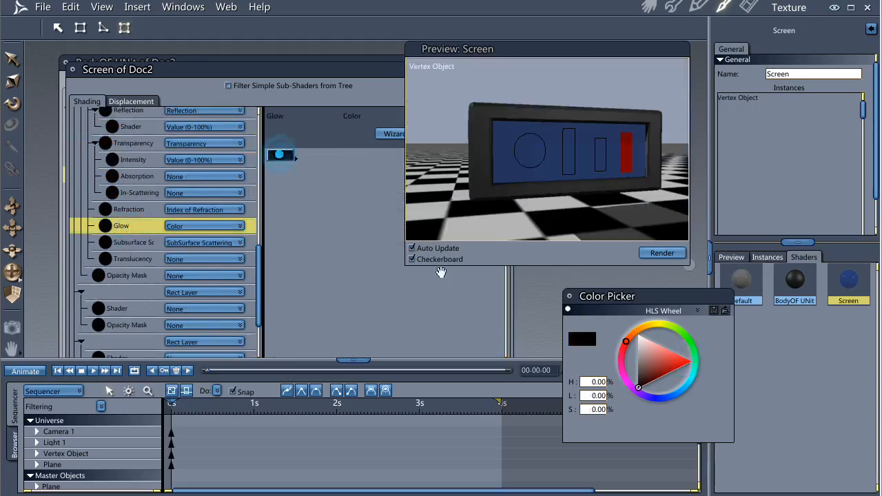
click(692, 346)
click(652, 380)
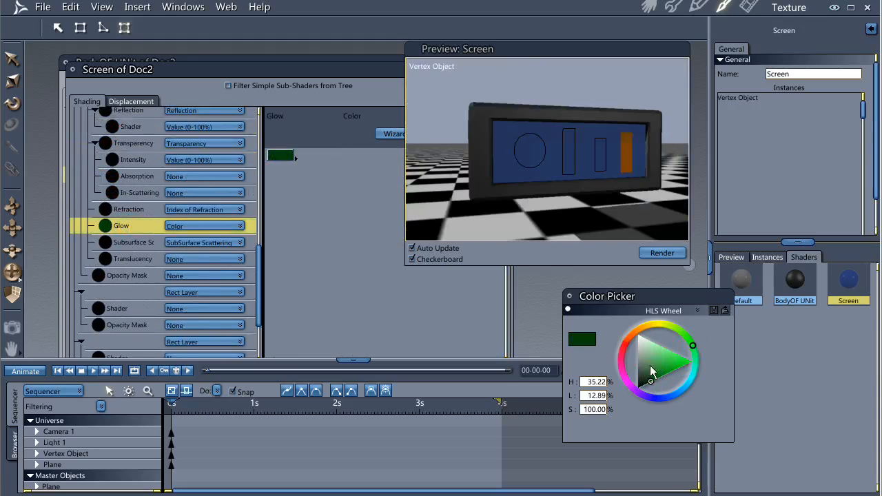
click(627, 340)
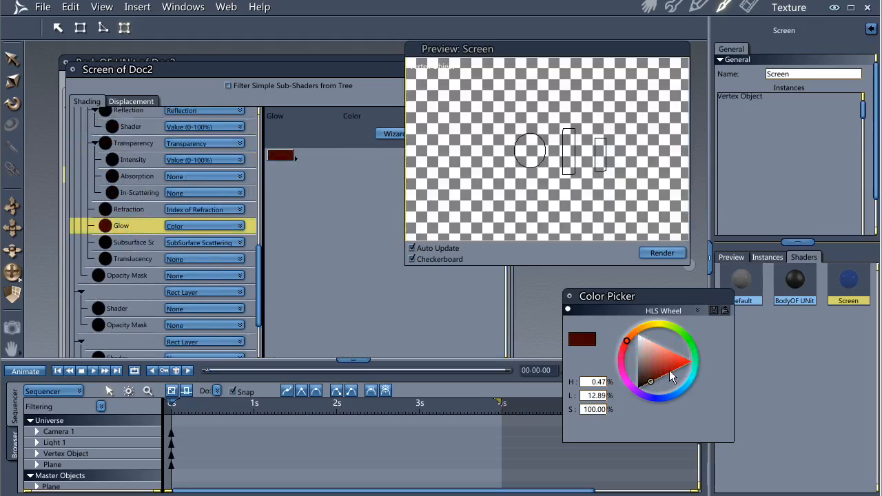
click(668, 369)
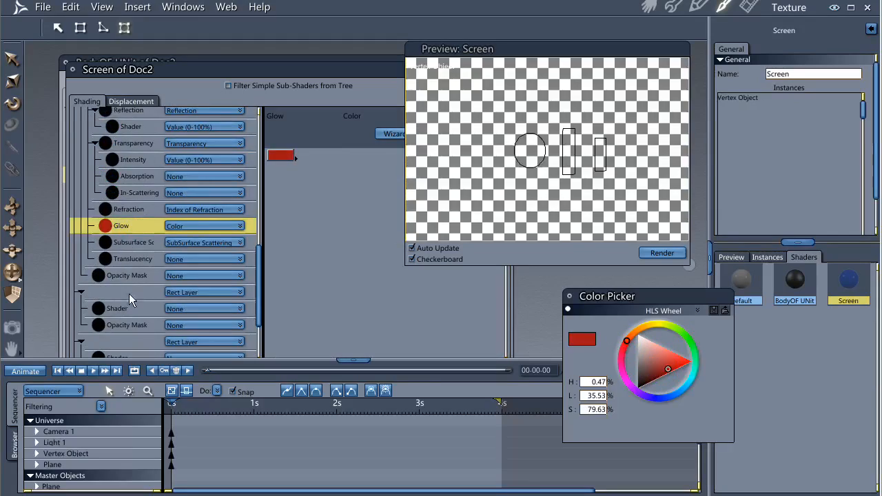
Step: Copy the first rectangle layer's red Multi Channel shader and paste it into the shaders of the other two rectangle layers
scroll(151, 208, up, 4)
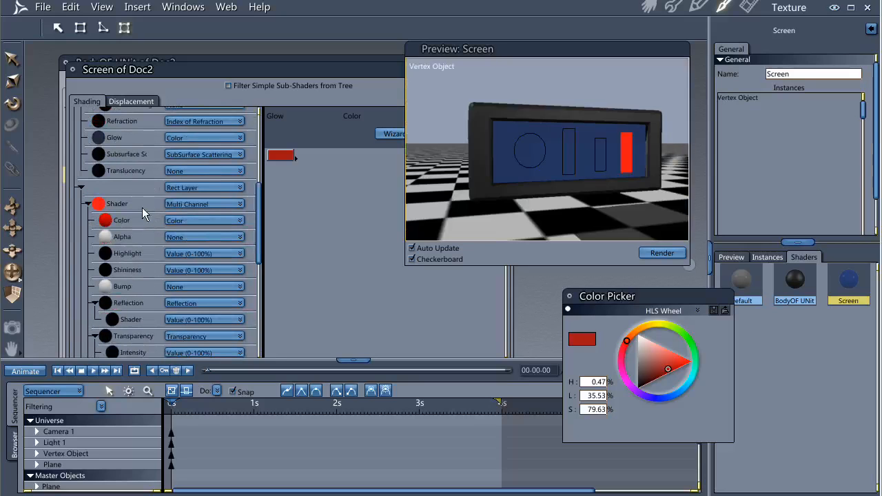
click(143, 205)
scroll(148, 254, down, 5)
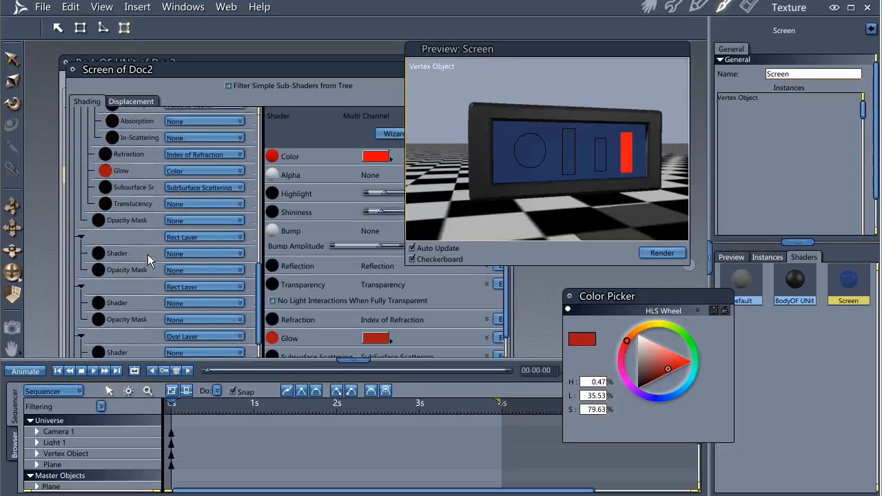
click(139, 252)
key(ctrl+v)
scroll(133, 262, down, 5)
click(131, 277)
key(ctrl+v)
Step: Paste the copied red Multi Channel shader into the oval layer's shader
scroll(136, 278, down, 5)
scroll(136, 278, down, 1)
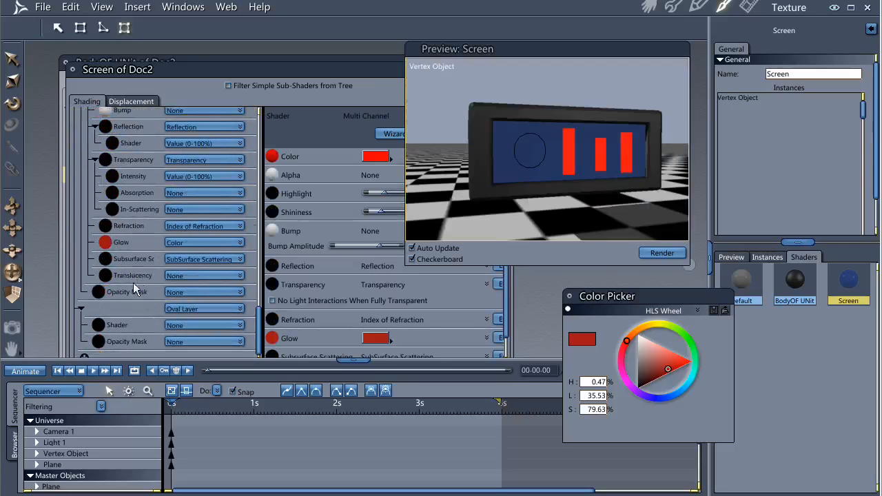
click(126, 328)
key(ctrl+v)
scroll(138, 307, down, 1)
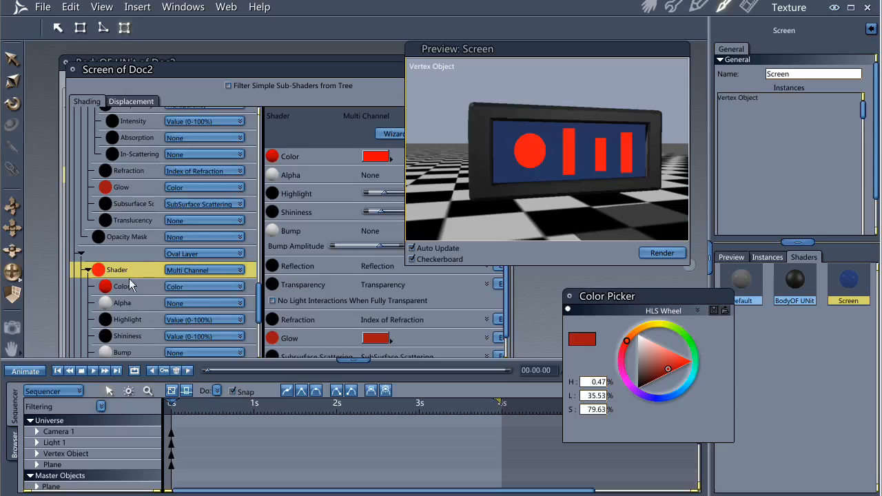
Step: Change the color of the rectangle layer beside the oval to blue, about H 60.92%, L 49.99%, S 100%
scroll(139, 224, down, 2)
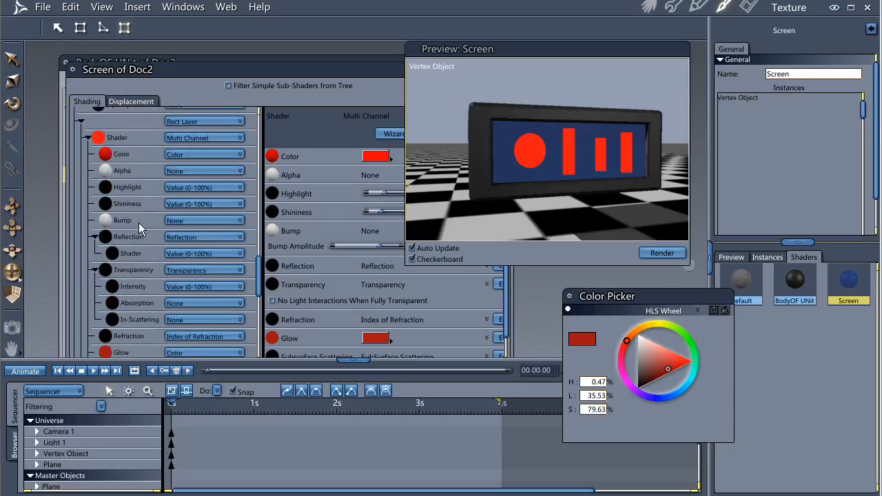
click(156, 181)
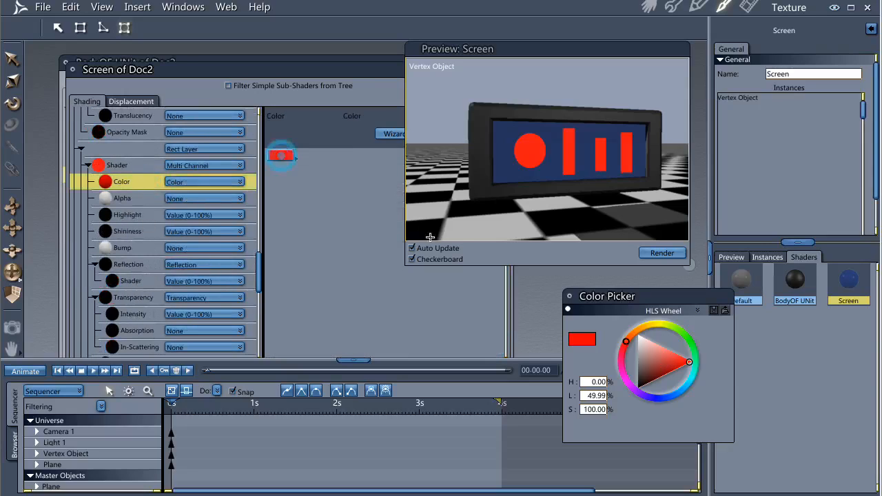
drag(654, 384, 673, 396)
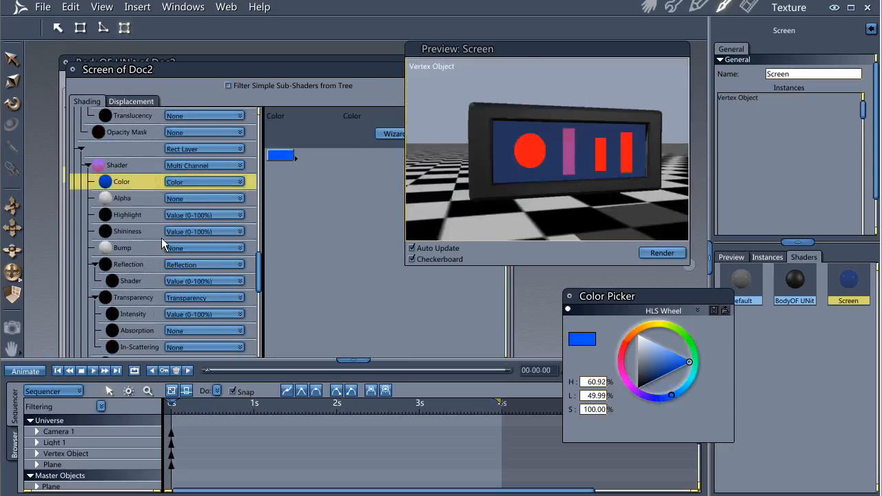
Step: Change the middle rectangle layer's color to green, about H 29.80%, L 49.99%, S 100%
scroll(162, 238, up, 10)
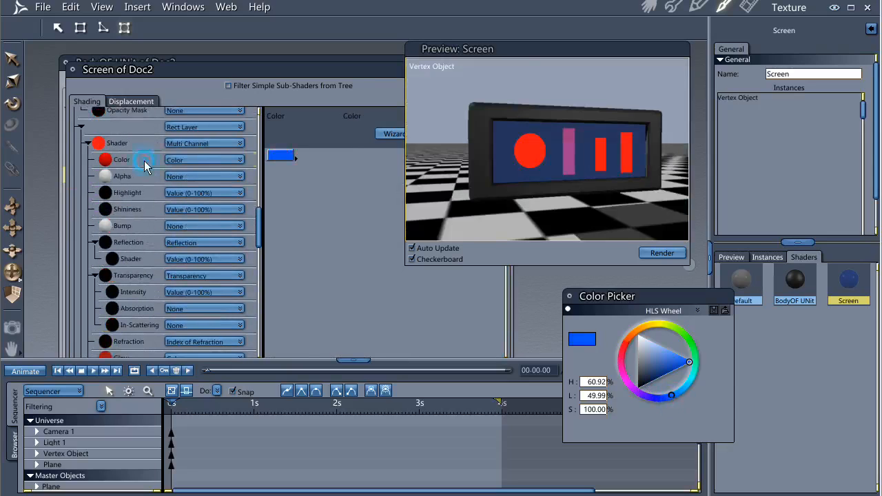
click(144, 160)
click(686, 335)
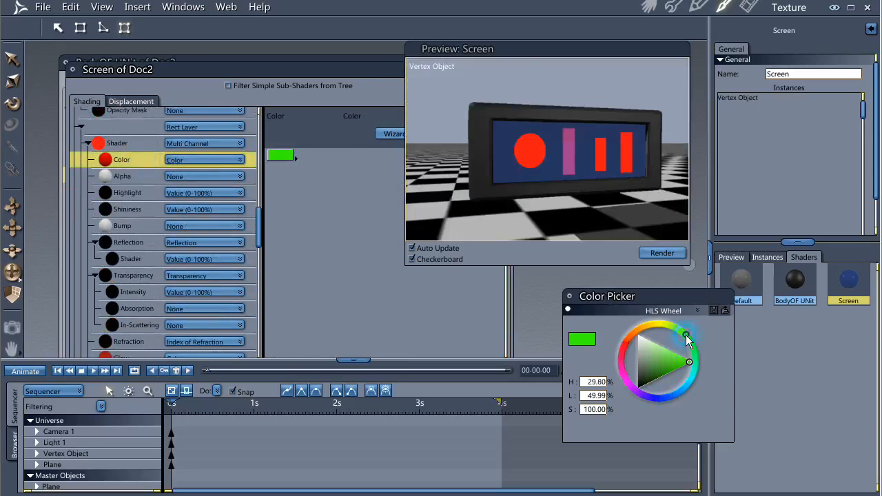
Step: Switch the Color channel of the oval layer's shader to a Texture Map
scroll(123, 248, up, 4)
scroll(124, 248, down, 6)
scroll(124, 248, down, 5)
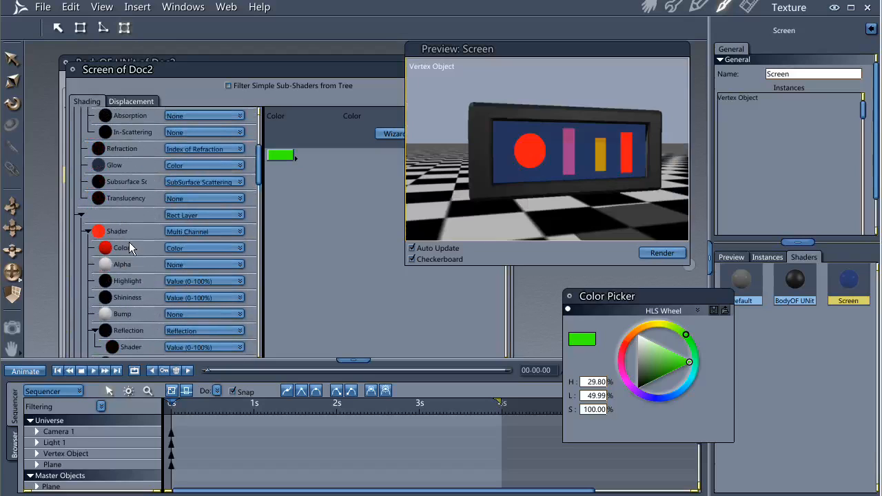
click(139, 246)
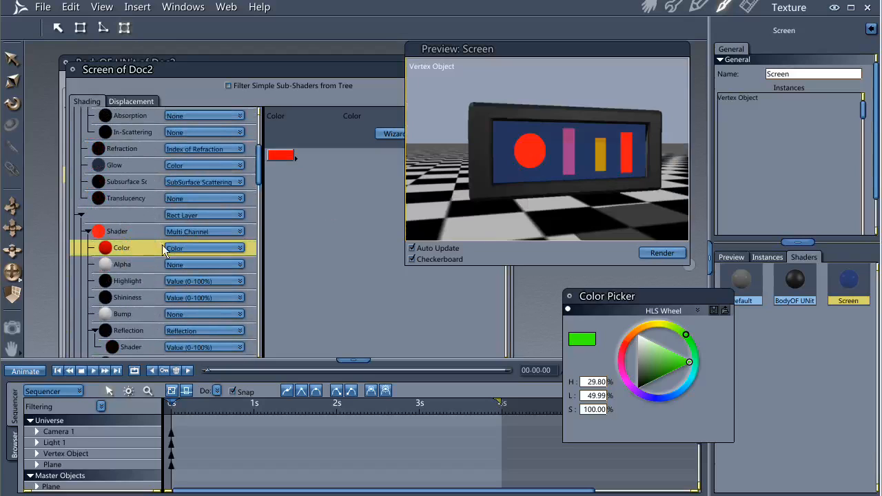
scroll(143, 251, down, 7)
scroll(143, 251, down, 7)
scroll(143, 250, up, 5)
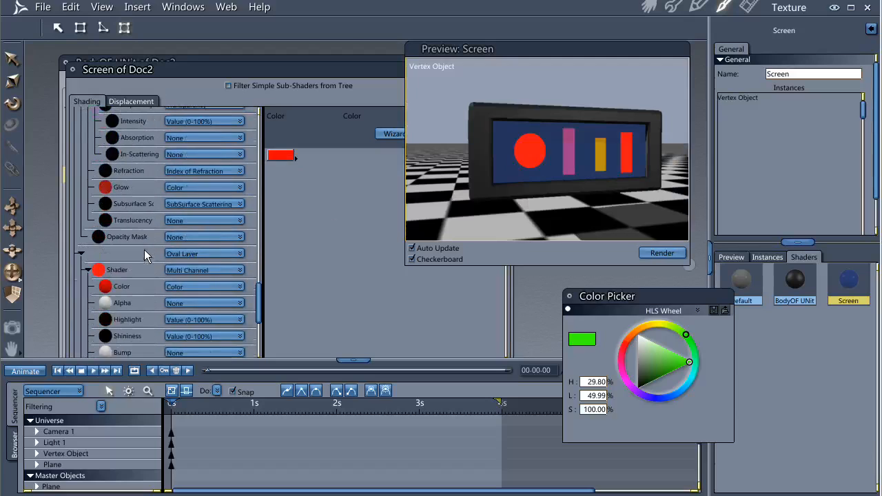
scroll(174, 281, down, 3)
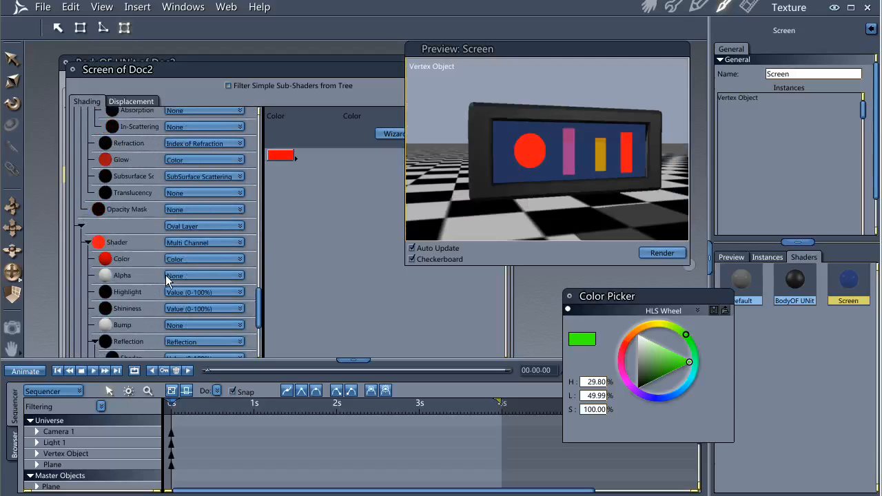
click(217, 258)
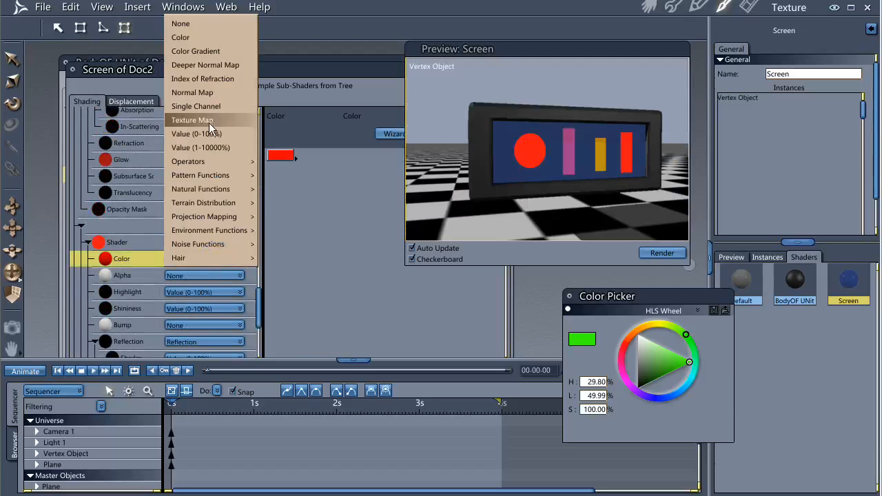
click(214, 120)
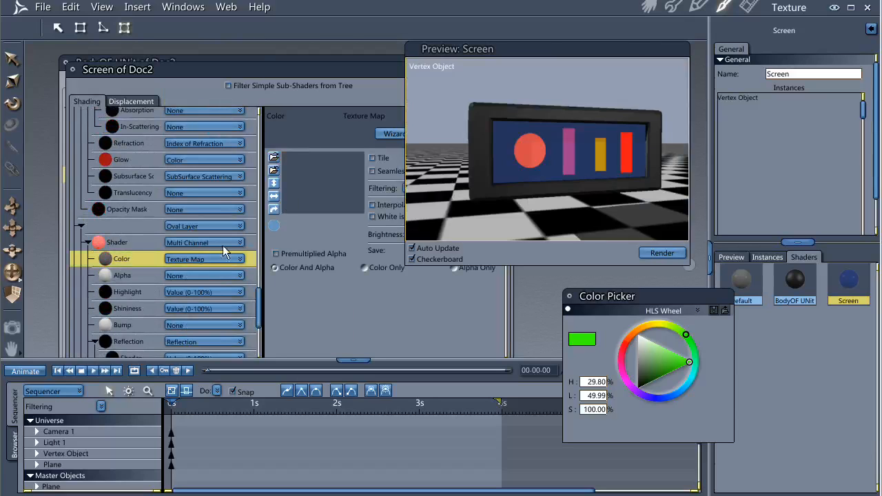
Step: Load the B31 logo image from the Tmaps folder as the oval layer's color texture
click(274, 160)
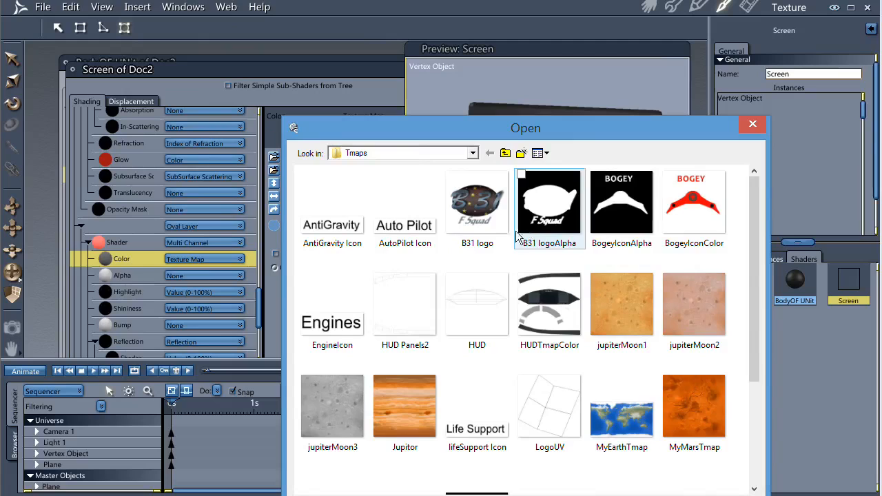
click(478, 215)
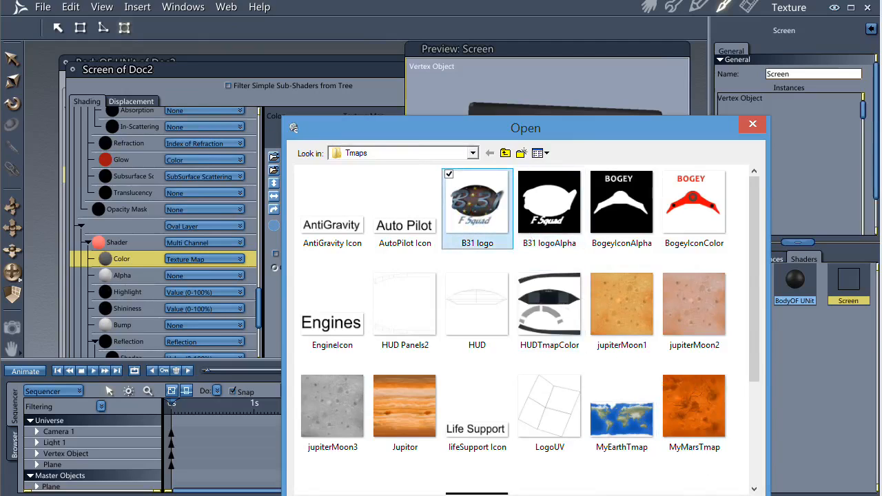
double_click(645, 426)
click(465, 303)
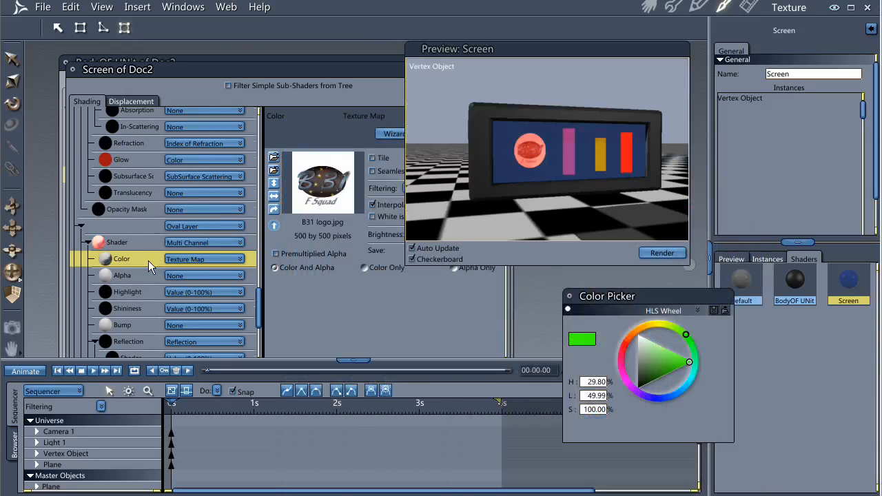
Step: Copy the B31 logo Texture Map from the oval layer's Color channel into its Glow channel
scroll(148, 261, down, 4)
click(171, 291)
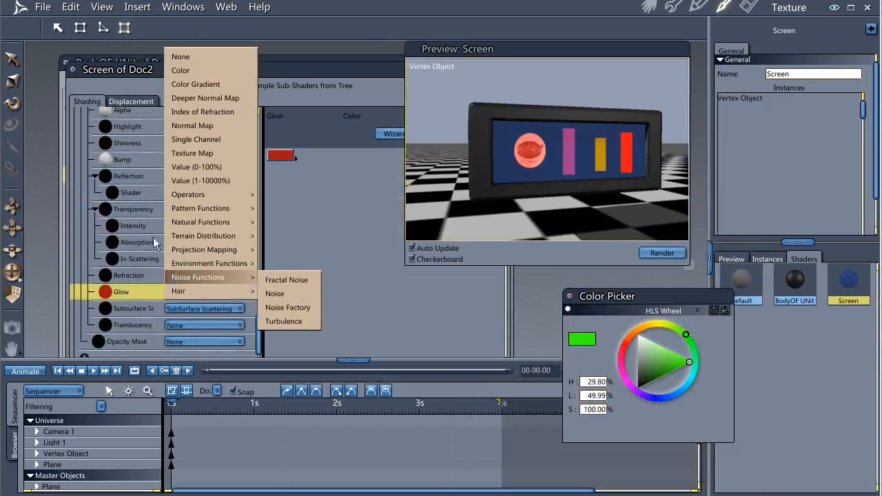
scroll(145, 221, down, 3)
click(138, 260)
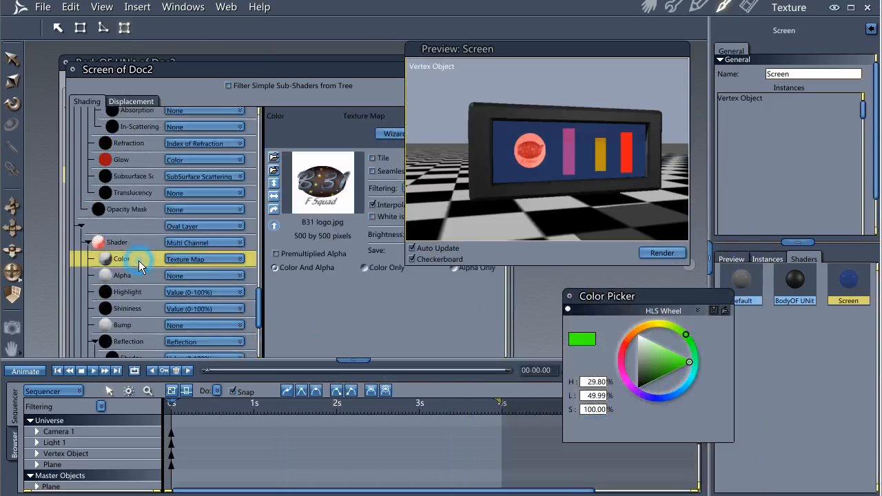
scroll(139, 262, down, 4)
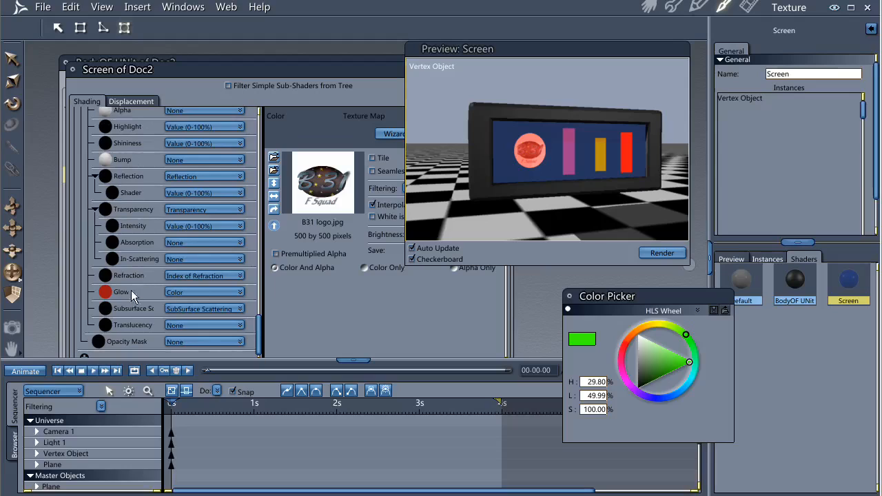
click(132, 292)
key(ctrl+v)
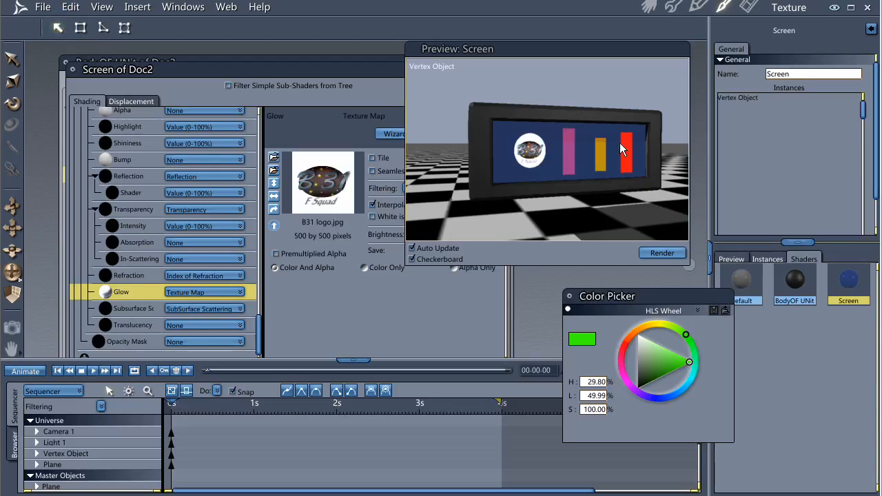
Step: Enlarge the previewed screen and, at 1 second on the timeline, shorten the red rectangle layer from its top to roughly half height
ctrl+drag(660, 102, 461, 218)
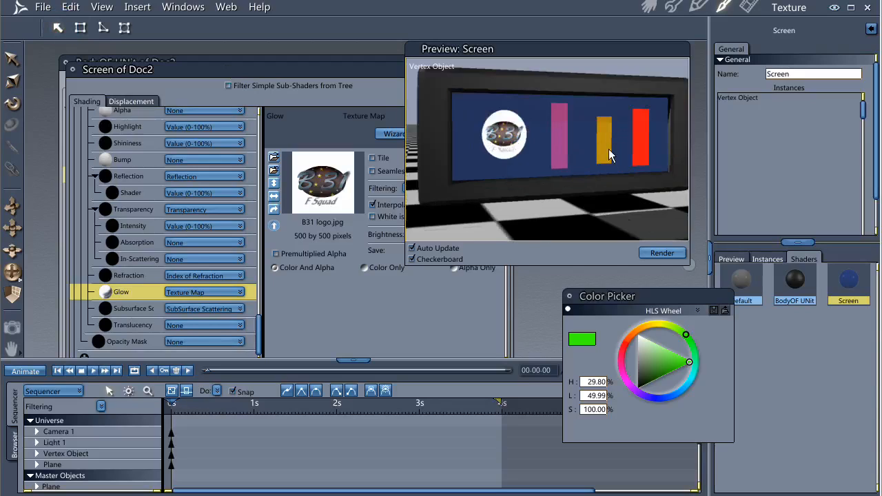
click(642, 118)
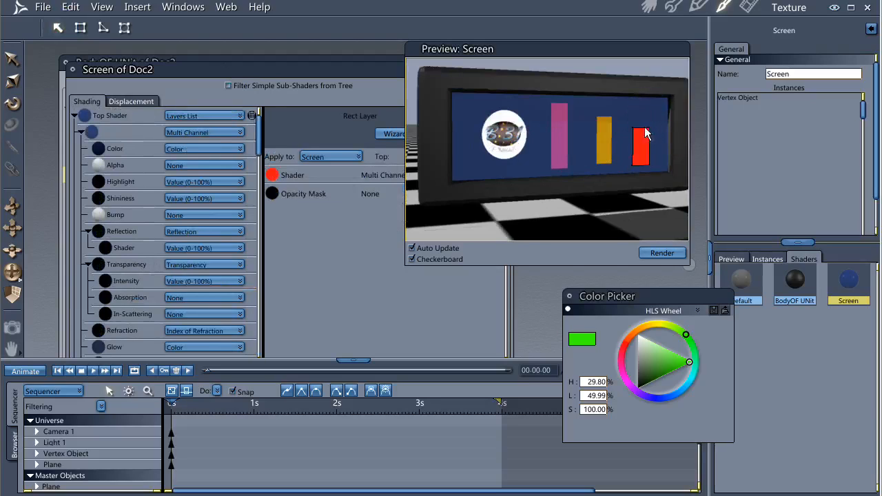
click(255, 406)
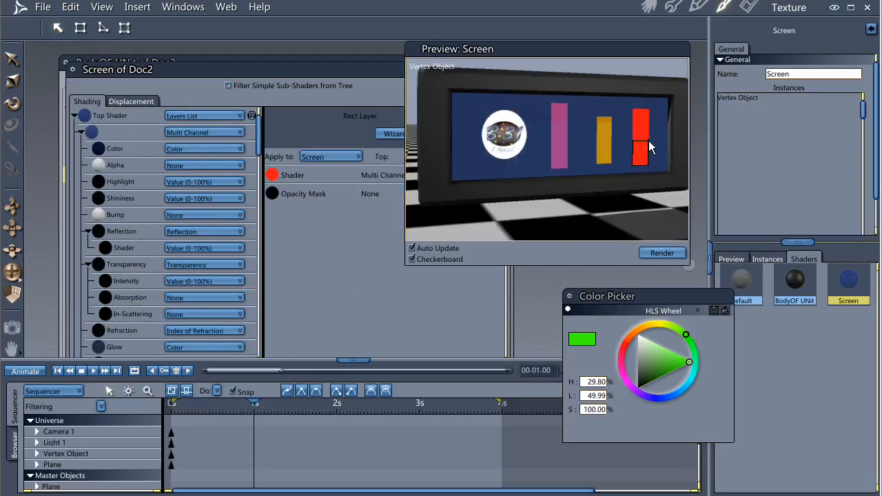
Step: At 1 second, shorten the yellow rectangle layer to under half its height and the magenta one to a thin strip at its base
click(605, 142)
drag(612, 117, 613, 145)
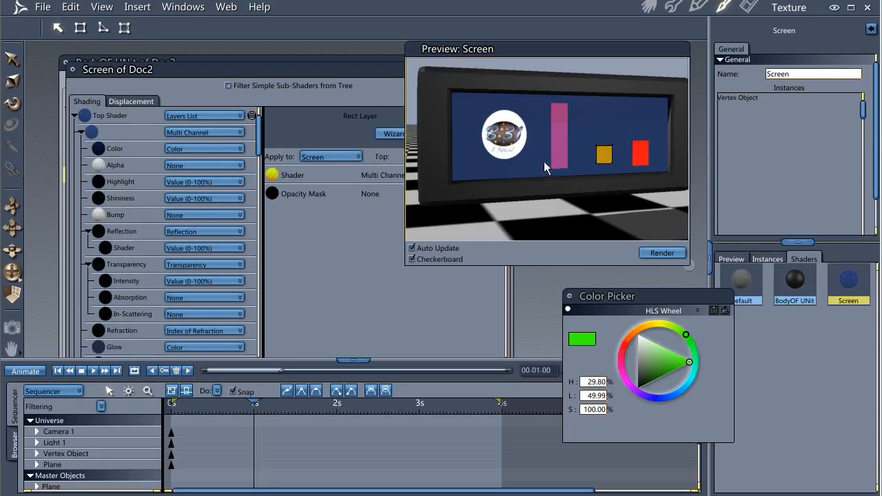
click(557, 146)
drag(567, 103, 567, 128)
drag(568, 160, 568, 164)
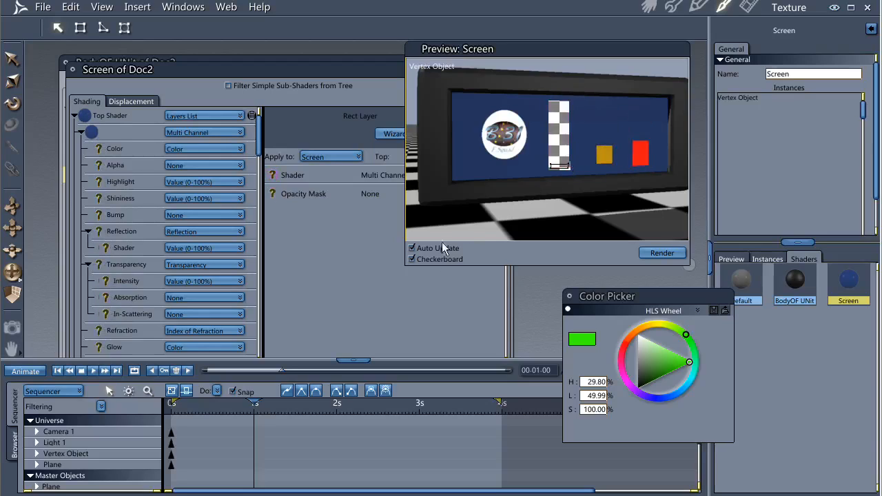
Step: Flatten the oval logo layer into a smaller, wide ellipse at 1 second, and move the timeline to 2 seconds
click(511, 142)
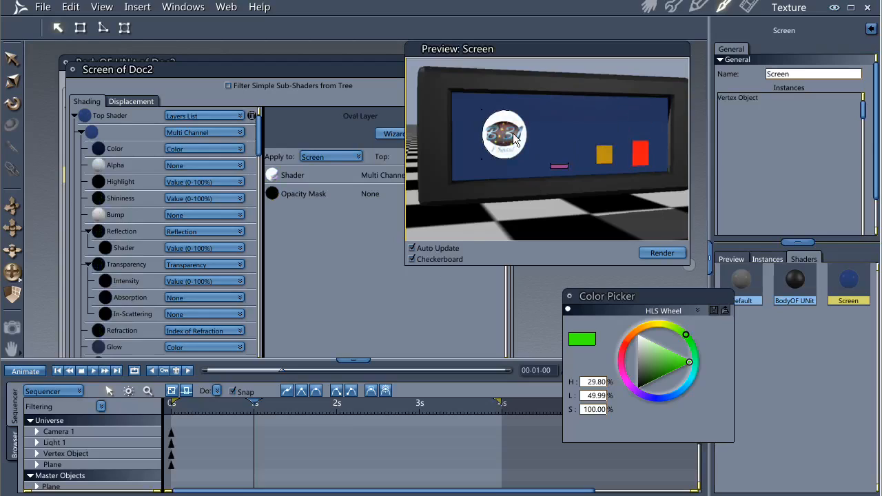
mouse_move(517, 125)
mouse_down()
mouse_move(524, 116)
mouse_move(506, 151)
mouse_move(522, 126)
mouse_up()
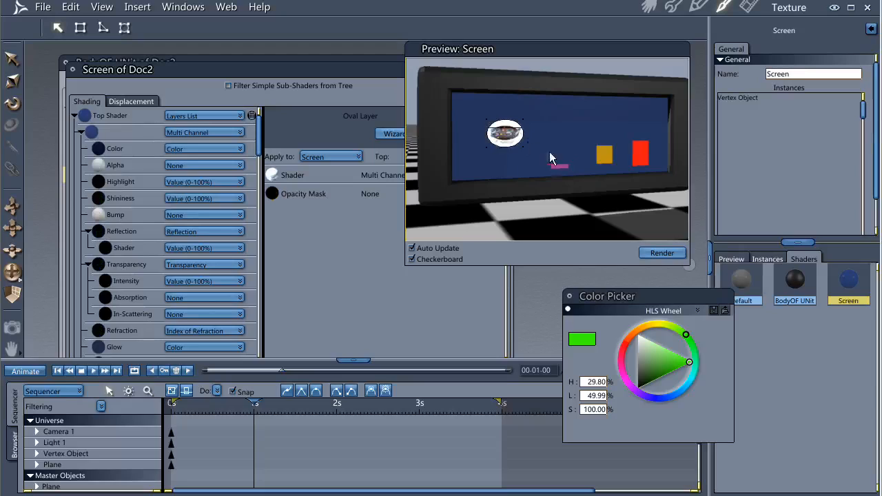
click(337, 407)
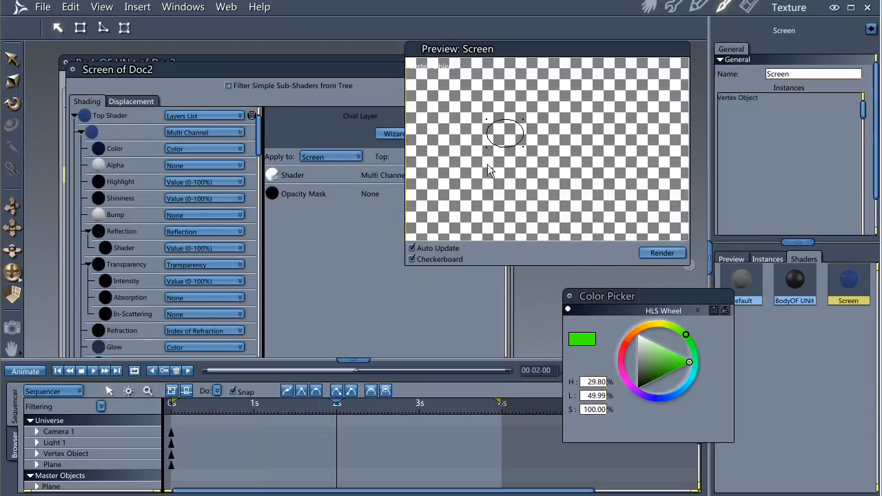
Step: At 2 seconds, stretch the magenta rectangle layer upward from a thin strip to nearly the screen's full height
click(567, 165)
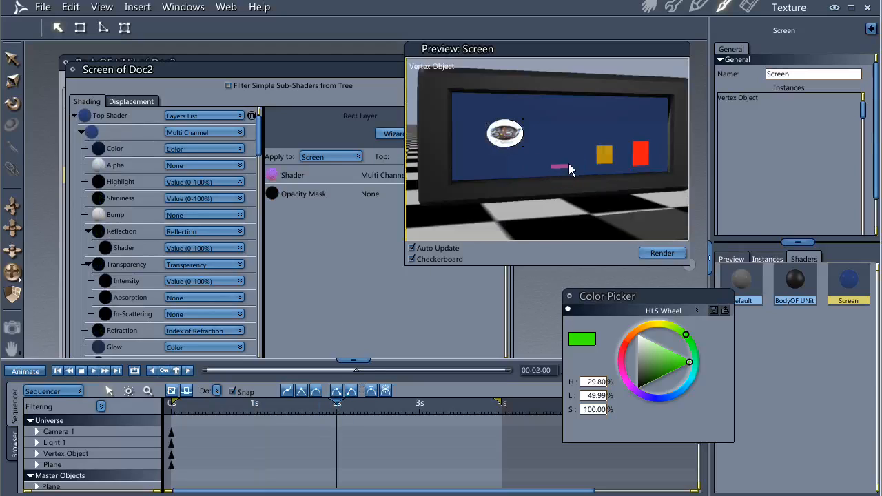
drag(567, 163, 569, 150)
drag(574, 120, 568, 101)
Step: At 2 seconds, flatten the yellow rectangle layer to a thin strip and stretch the red one up to nearly the screen's full height
click(606, 153)
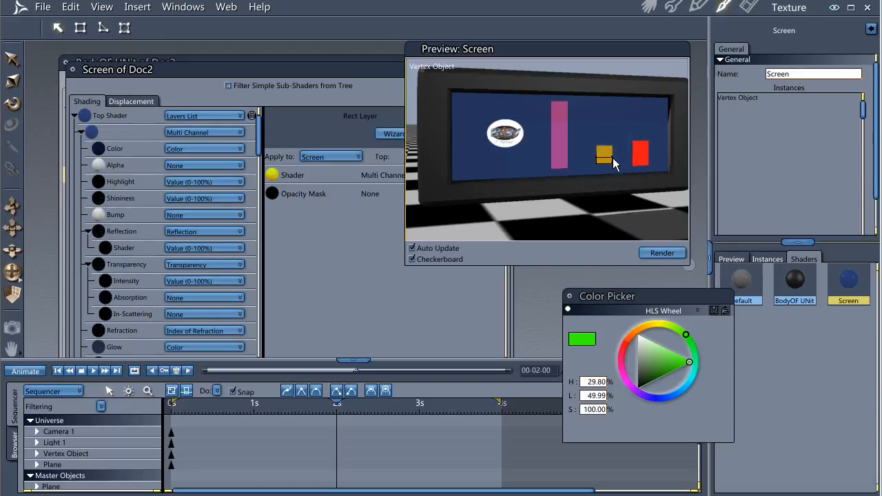
click(644, 154)
drag(649, 141, 650, 109)
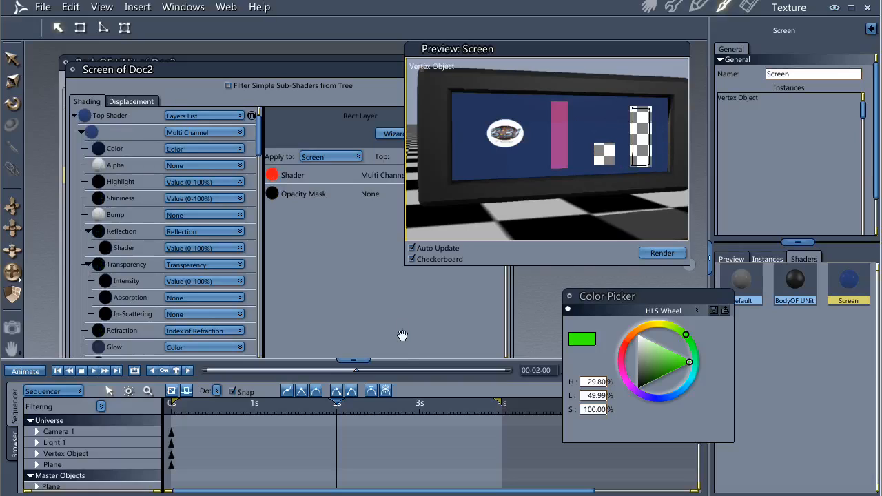
Step: At 3 seconds, shorten the red rectangle layer to roughly two thirds and the magenta one to about half of its height
click(420, 405)
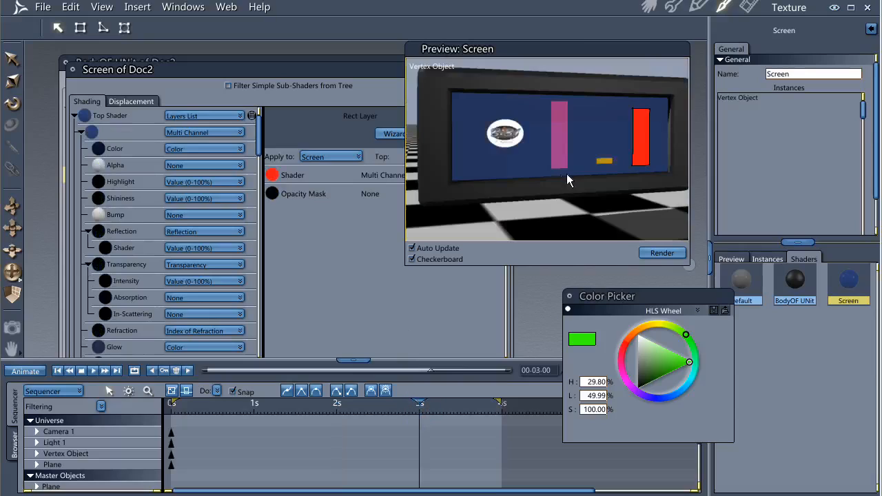
drag(649, 110, 650, 121)
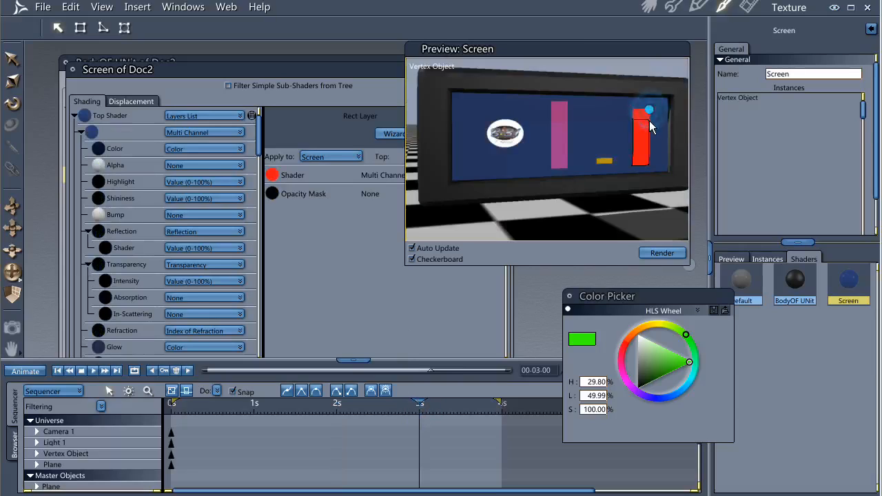
click(565, 131)
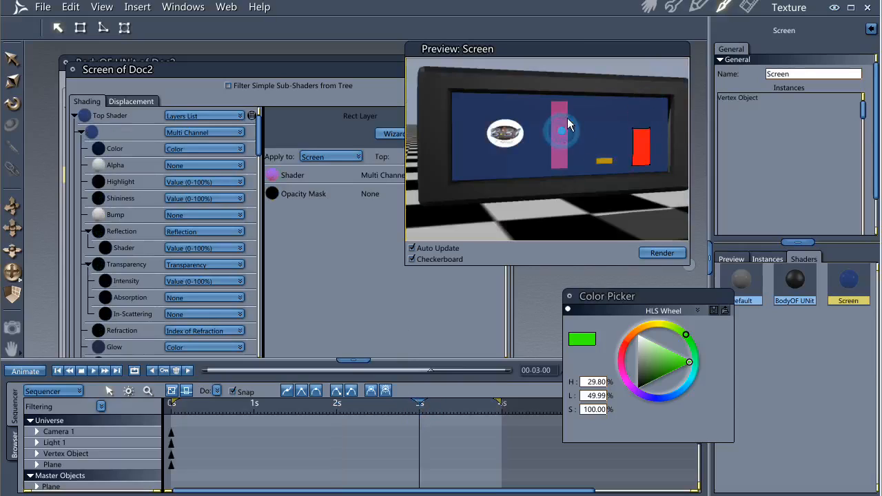
drag(568, 102, 571, 135)
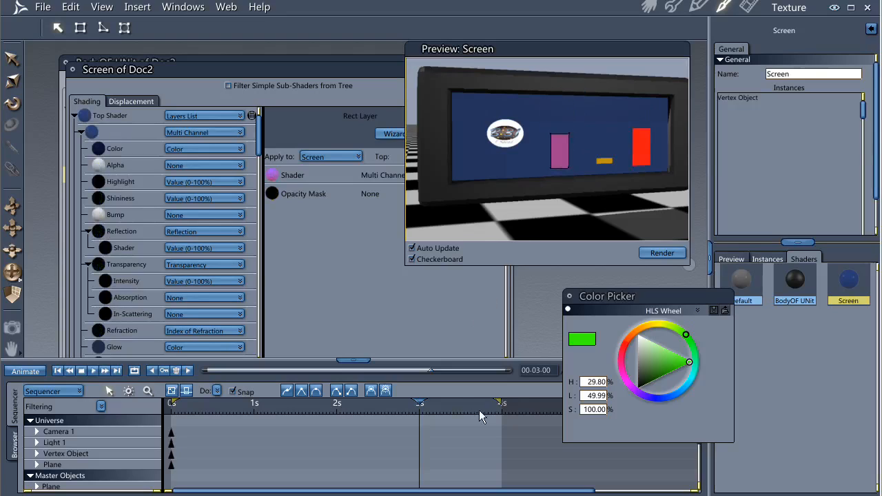
Step: Expand the Screen shader's sub shader tracks in the Sequencer and copy the three Rect Layers' and Oval Layer's first keyframes to 4 seconds
scroll(268, 429, down, 5)
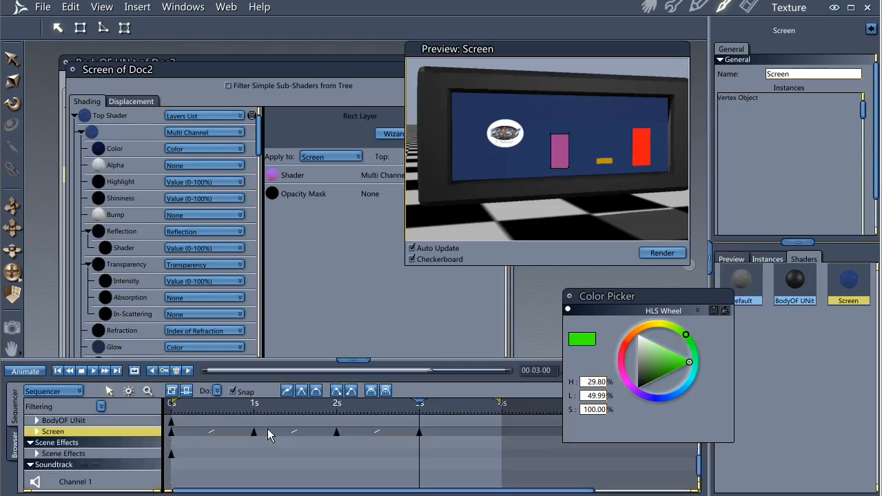
click(37, 432)
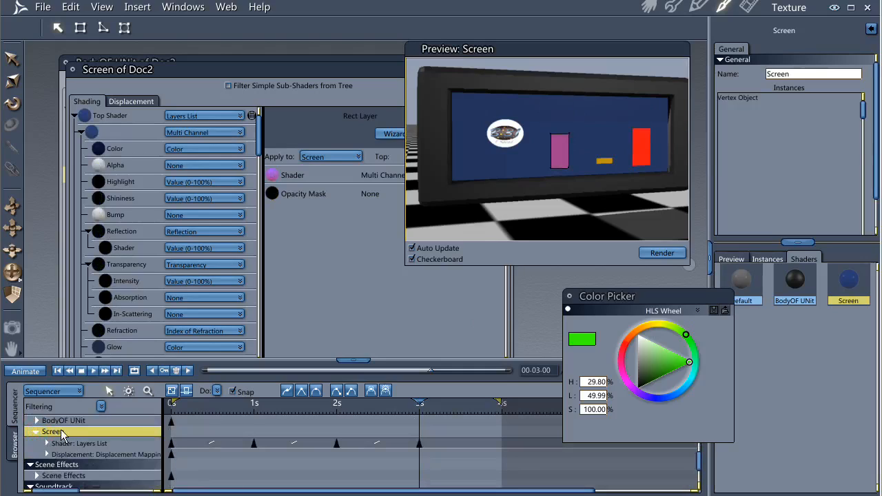
scroll(54, 445, up, 2)
scroll(50, 452, down, 2)
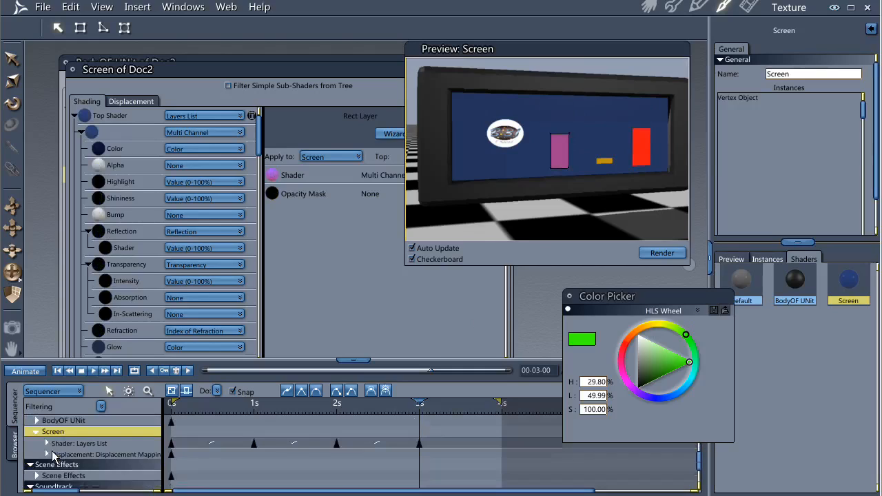
click(46, 443)
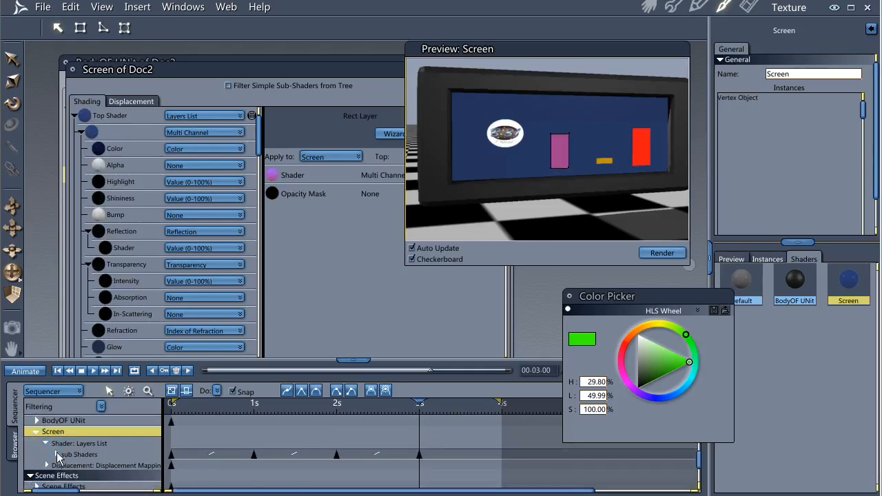
click(55, 454)
scroll(85, 452, down, 3)
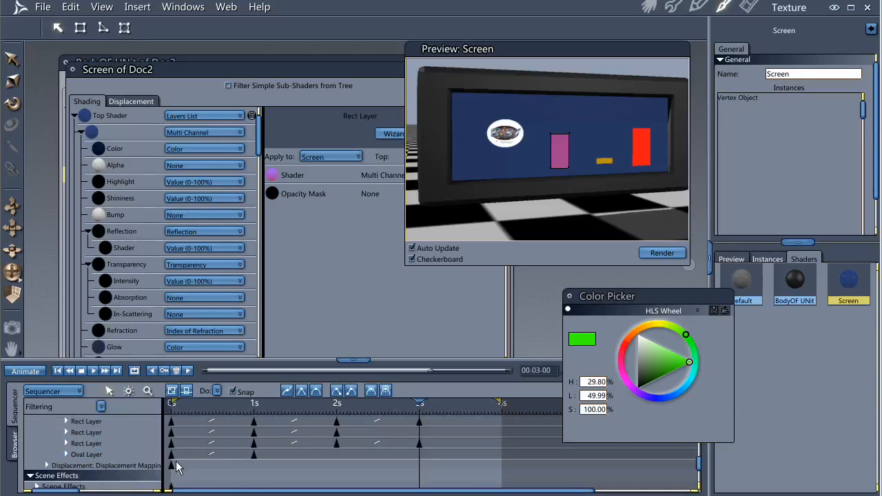
drag(167, 416, 502, 458)
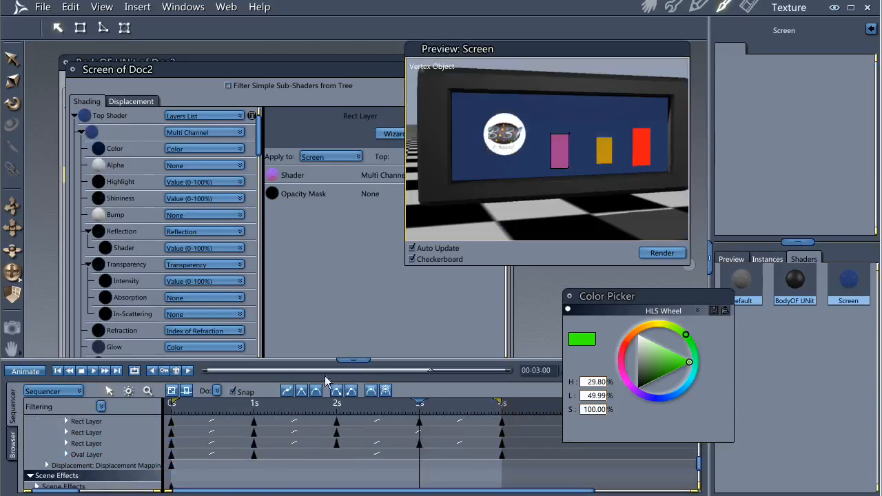
Step: Check the layers' sizes in the screen preview at 1, 2, 3 and 4 seconds
click(255, 416)
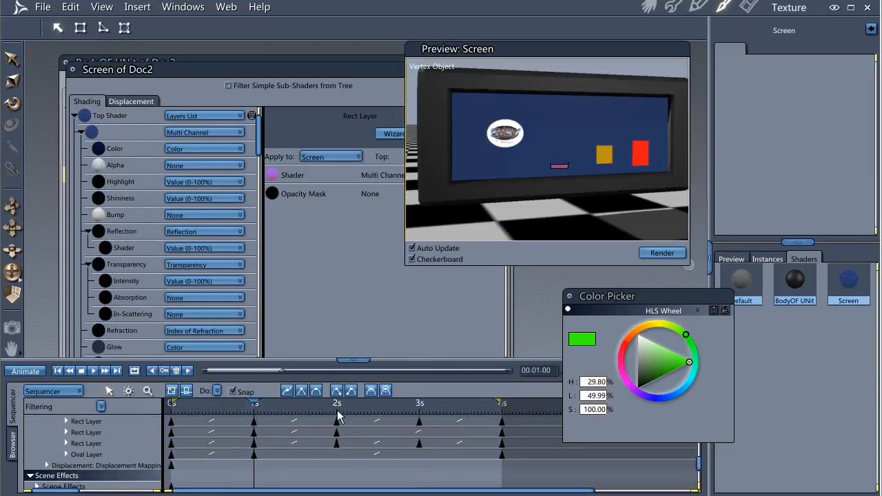
click(338, 416)
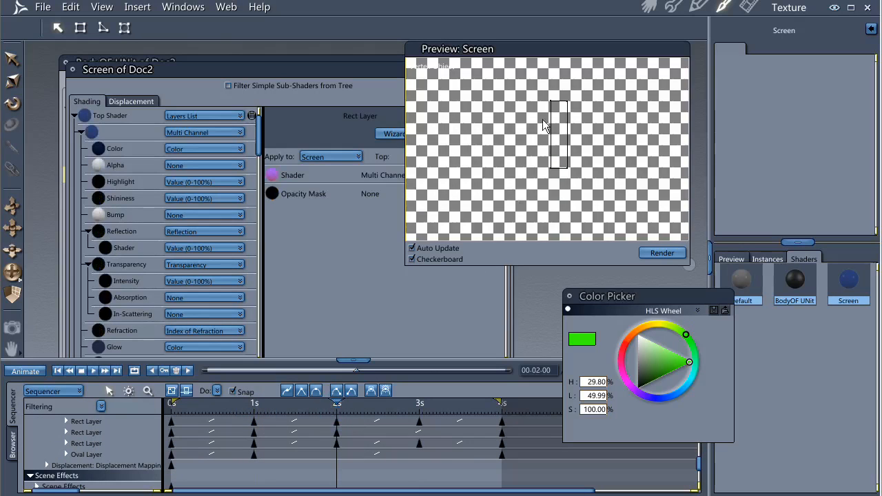
click(419, 414)
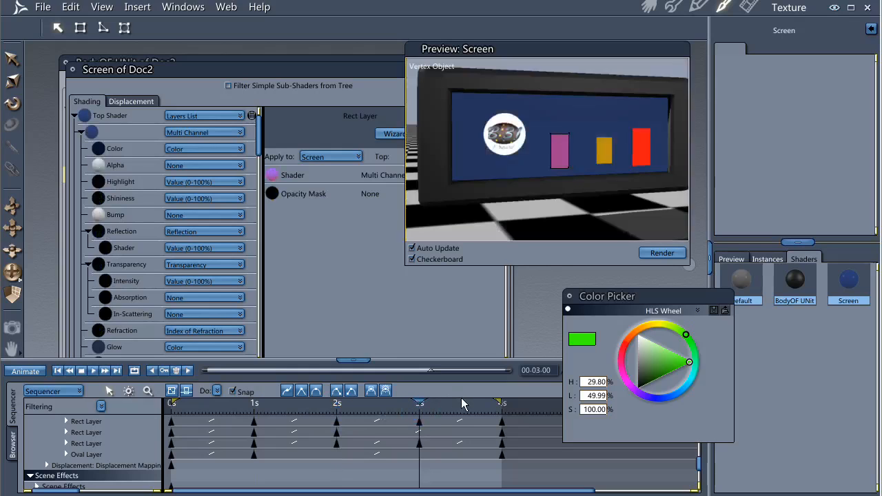
click(502, 412)
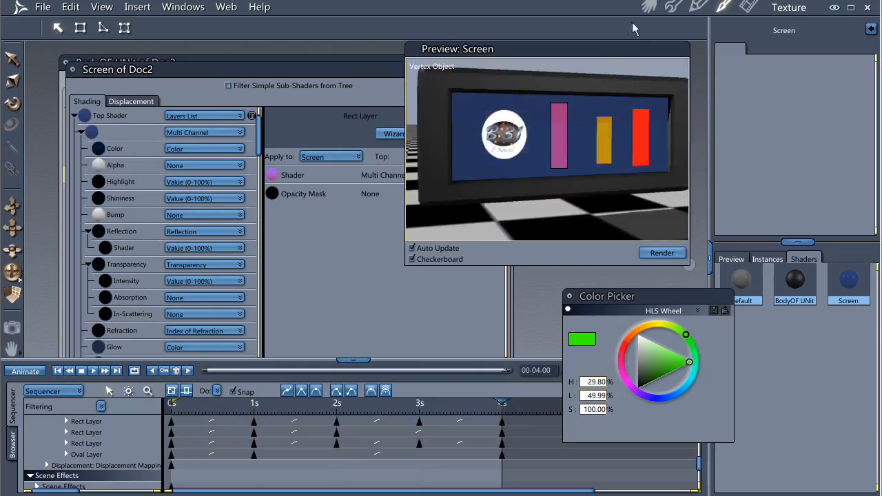
Step: In the Render room, set the output image width to 320 px with kept proportions and the movie frame rate to 12 fps
click(649, 7)
click(749, 9)
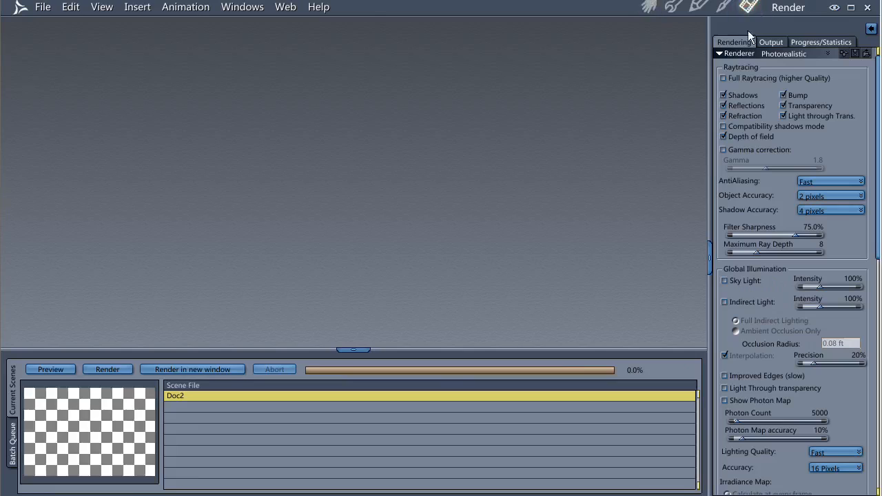
click(777, 43)
double_click(828, 68)
text(320)
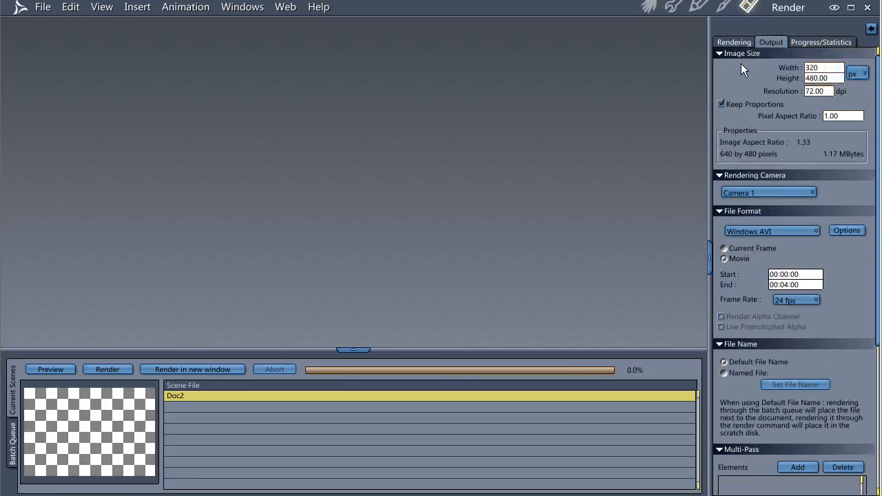
key(Tab)
click(794, 300)
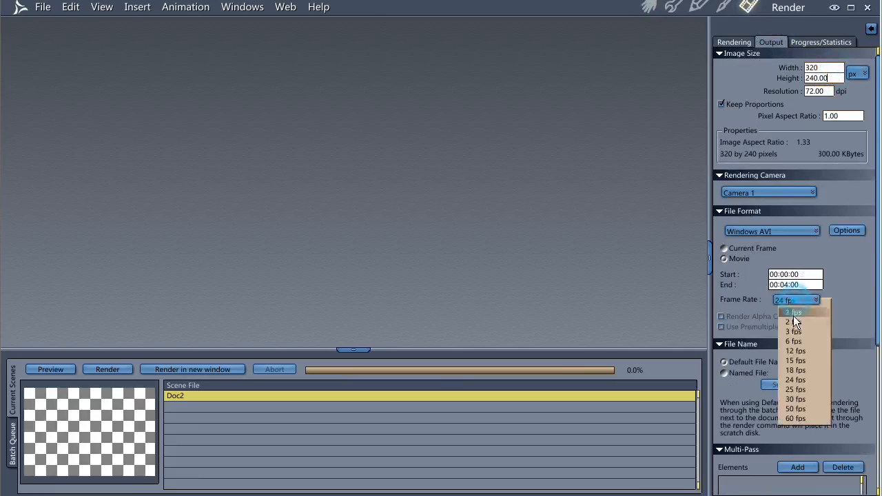
click(796, 352)
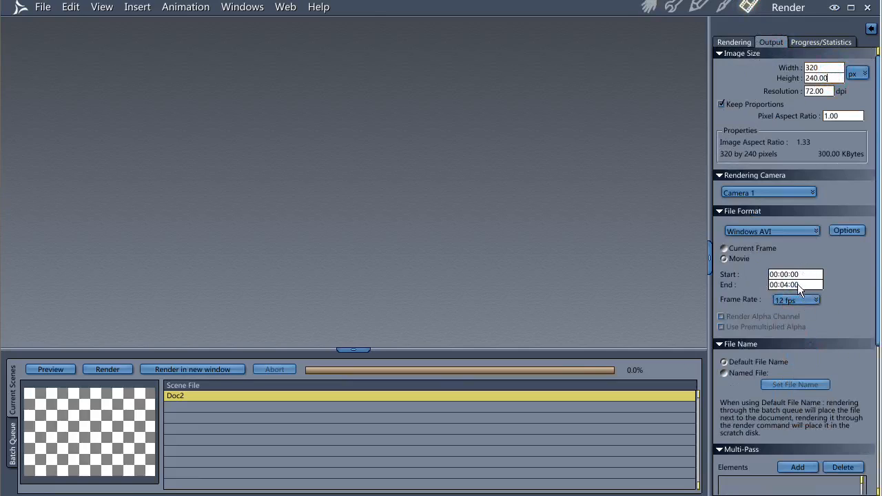
Step: Name the output movie file Paint Shape Test in the CarraraTorsMovie folder within workFiles
click(724, 373)
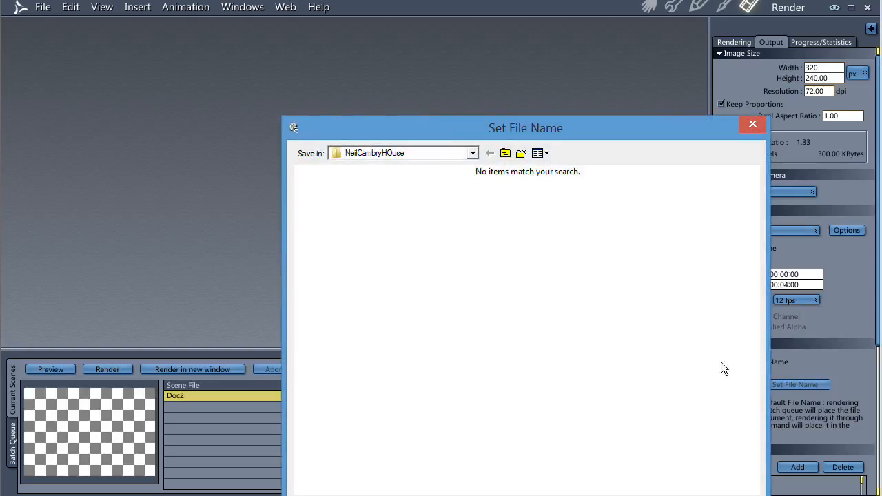
click(507, 153)
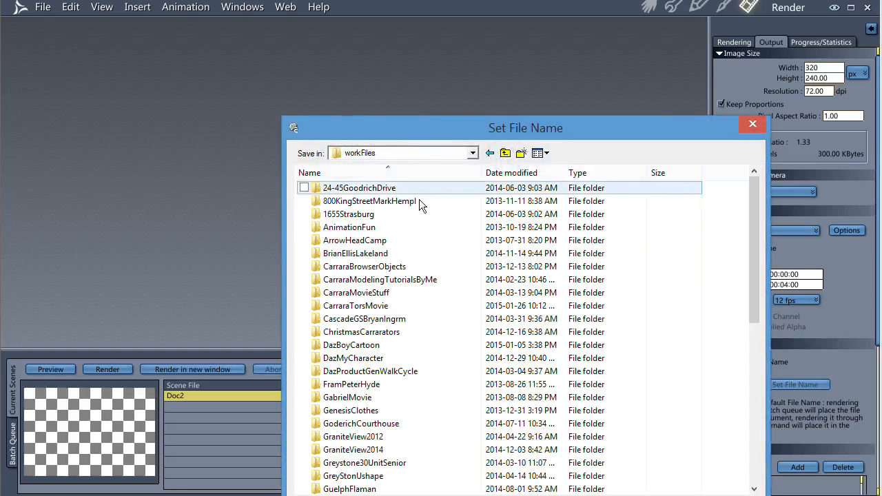
double_click(355, 308)
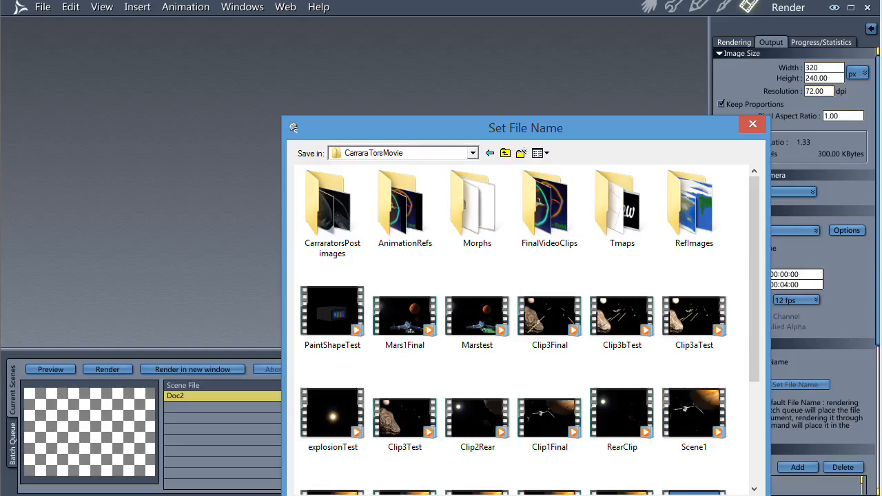
key(Return)
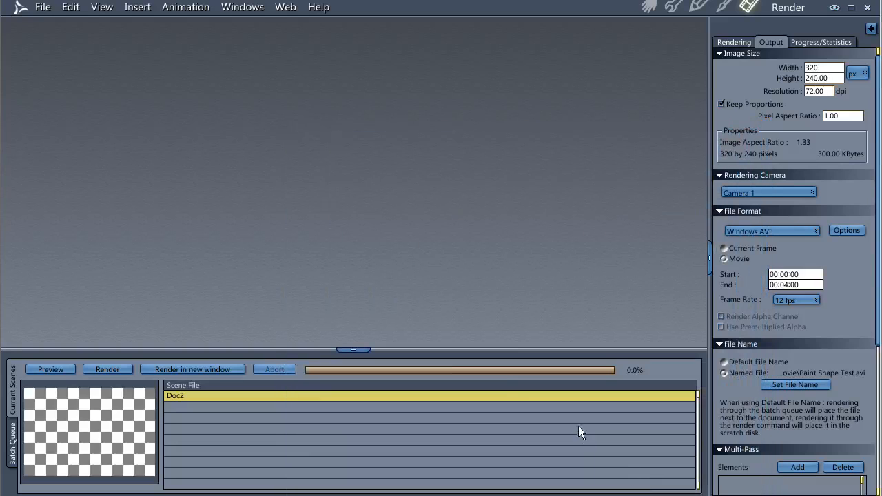
Step: Render the Doc2 scene as a movie and play back the finished Paint Shape Test.avi
click(107, 370)
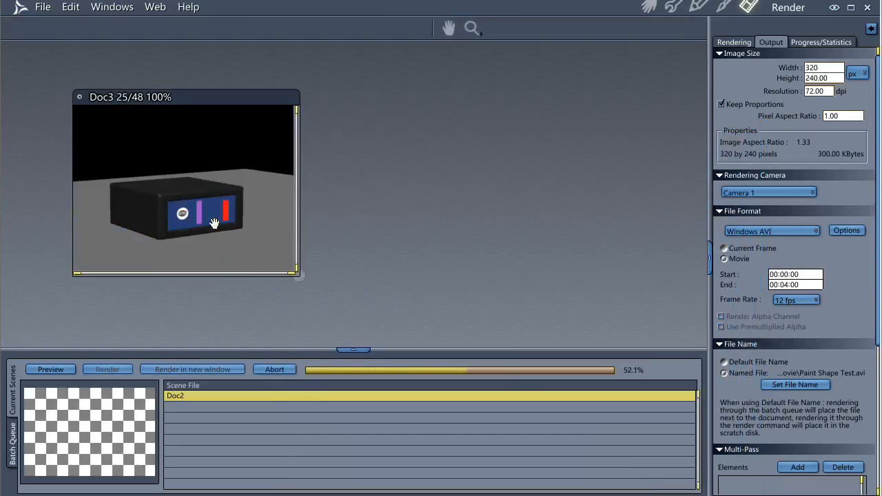
drag(298, 274, 394, 291)
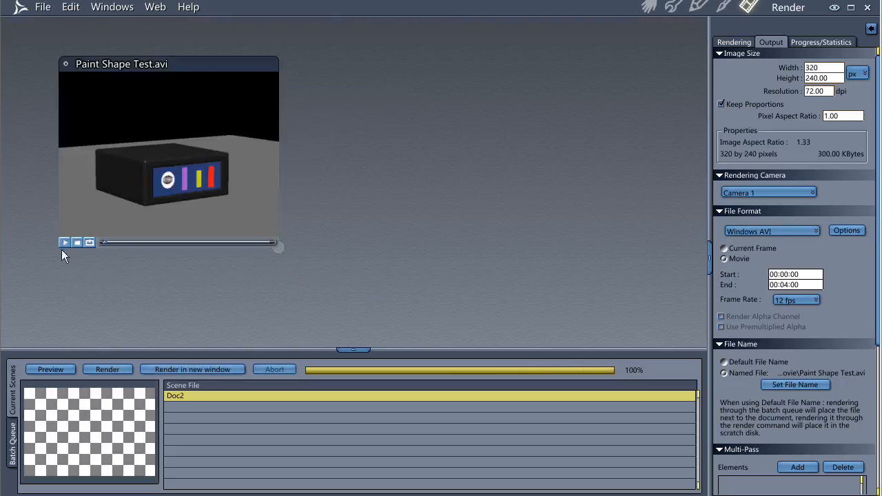
click(64, 242)
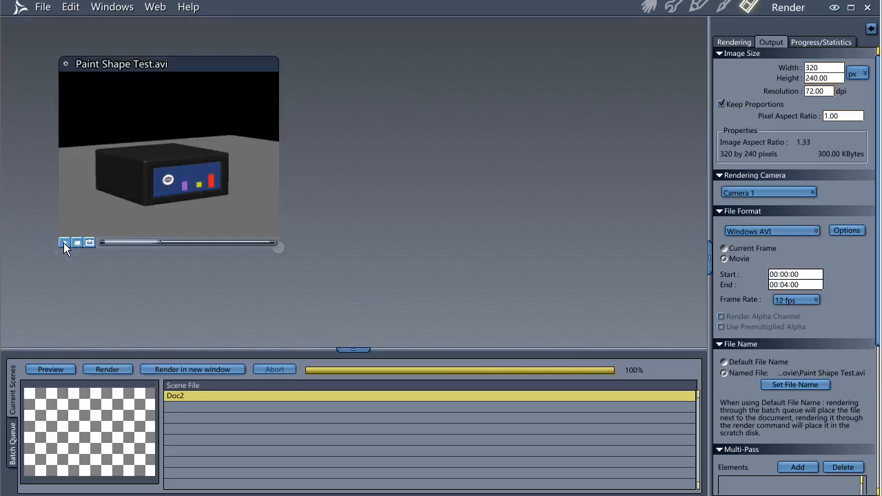